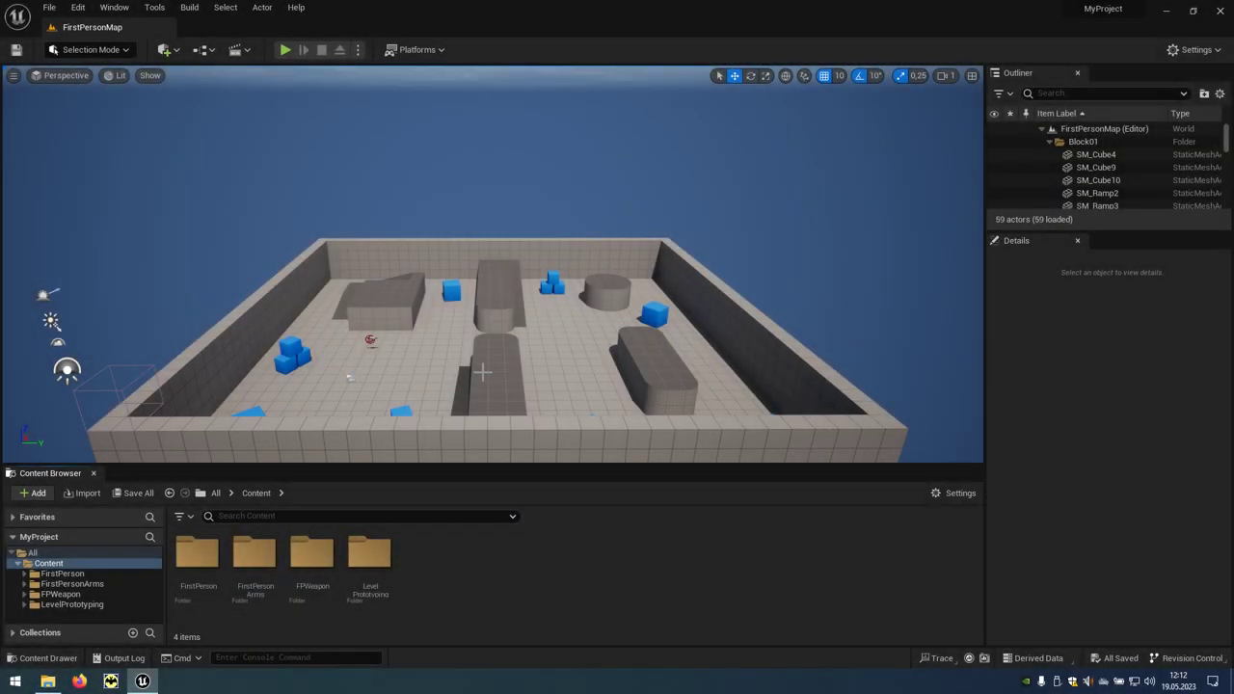
# - Create a new Untitled level from the Basic template via File > New Level
pyautogui.click(50, 8)
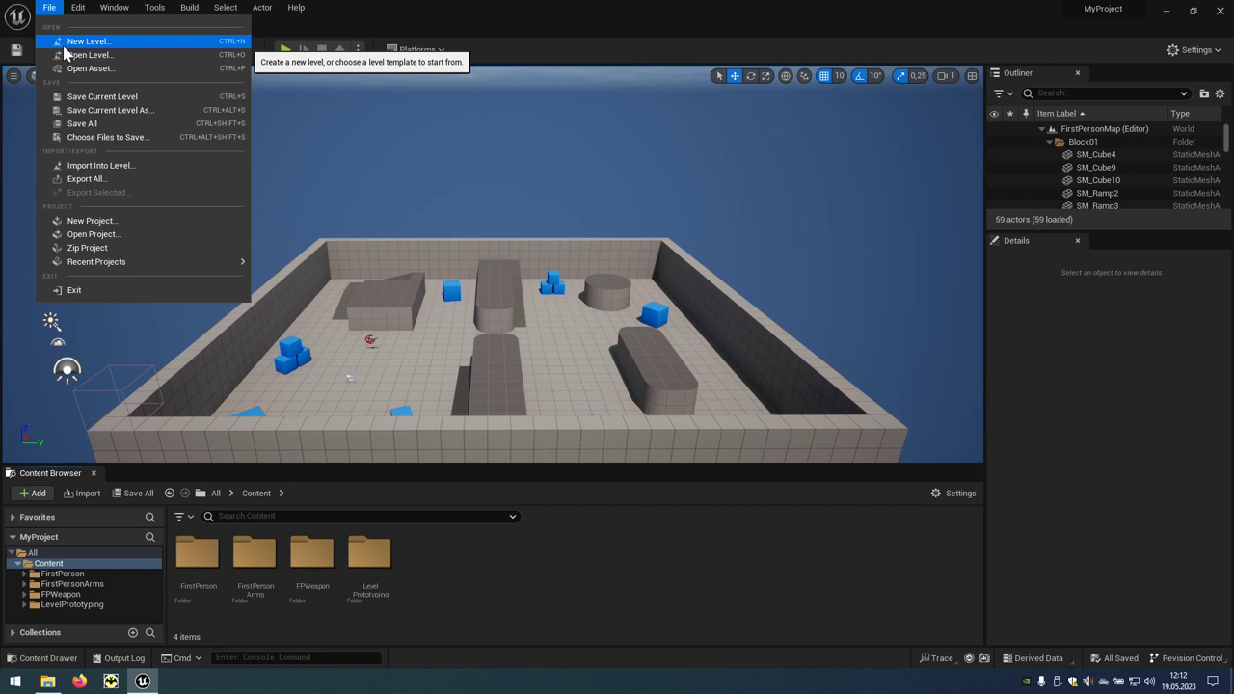
pyautogui.click(122, 43)
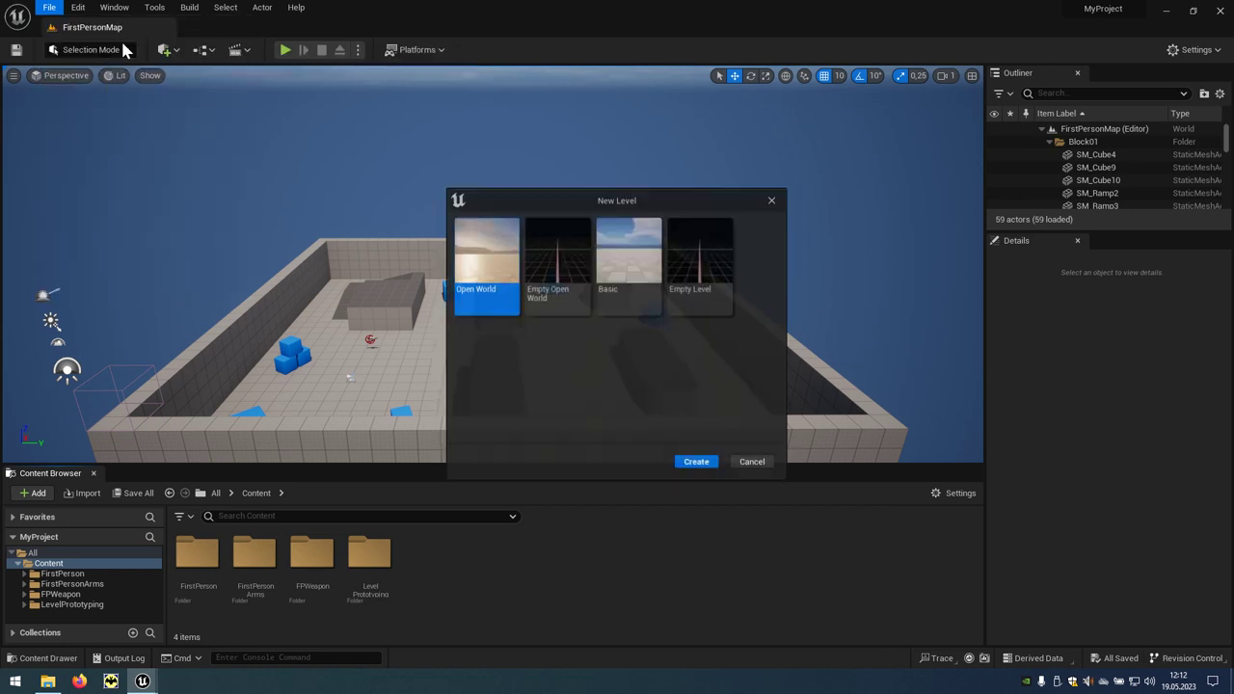
pyautogui.click(614, 302)
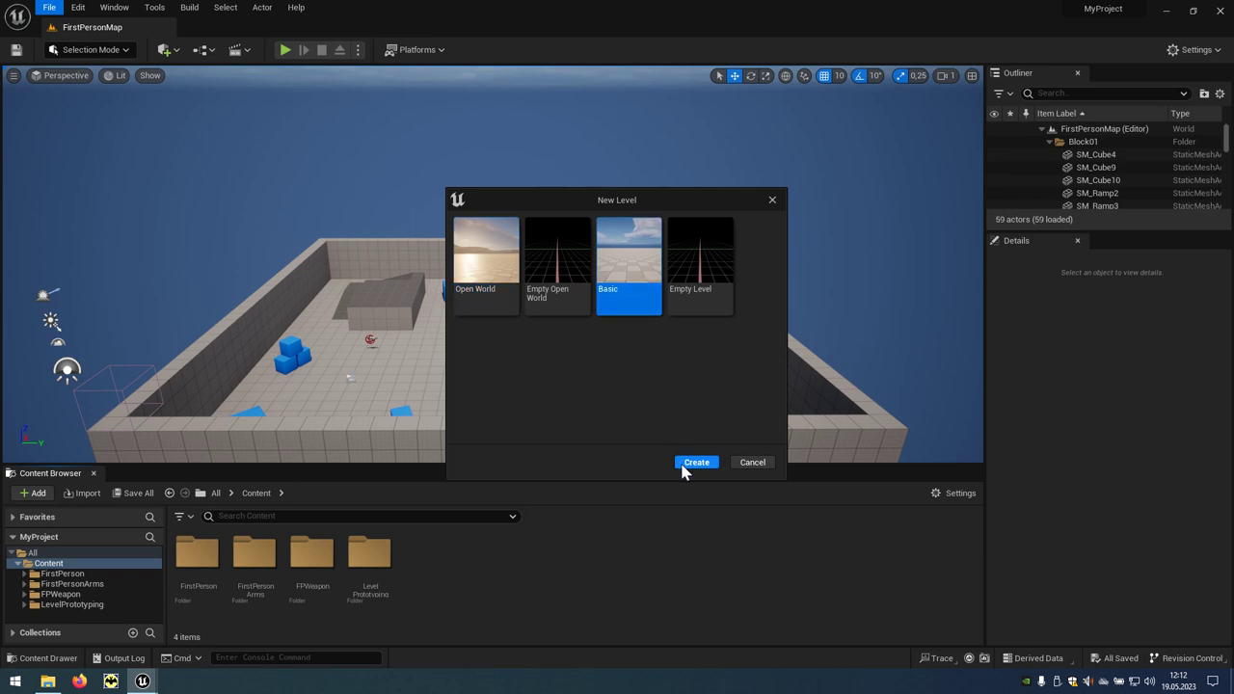
pyautogui.click(715, 467)
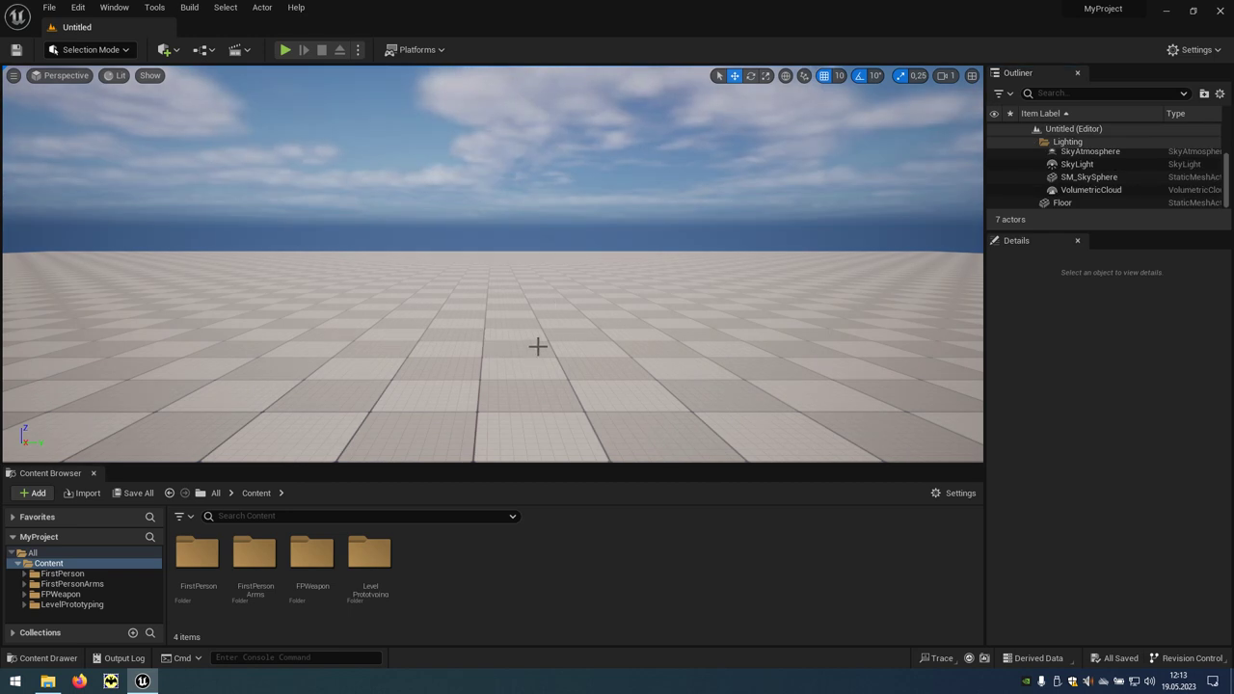
# - Delete the Floor actor, leaving six sky and lighting actors in the level
pyautogui.click(538, 346)
pyautogui.rightClick(538, 346)
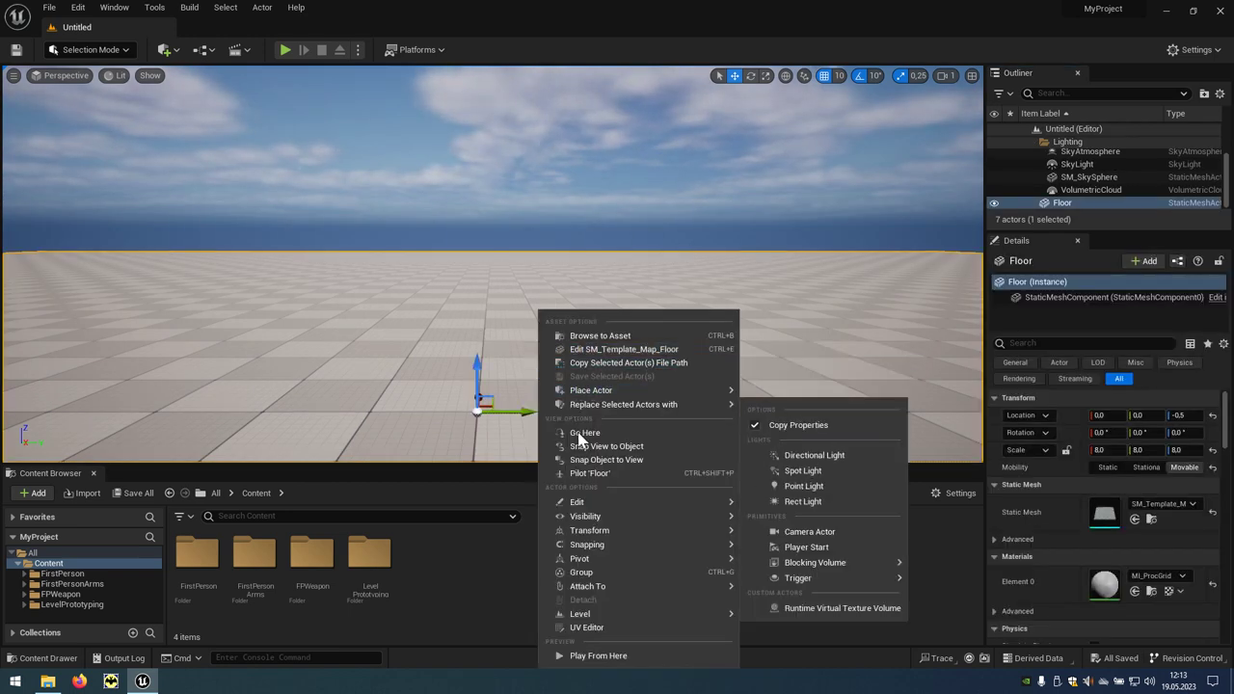
pyautogui.moveTo(586, 503)
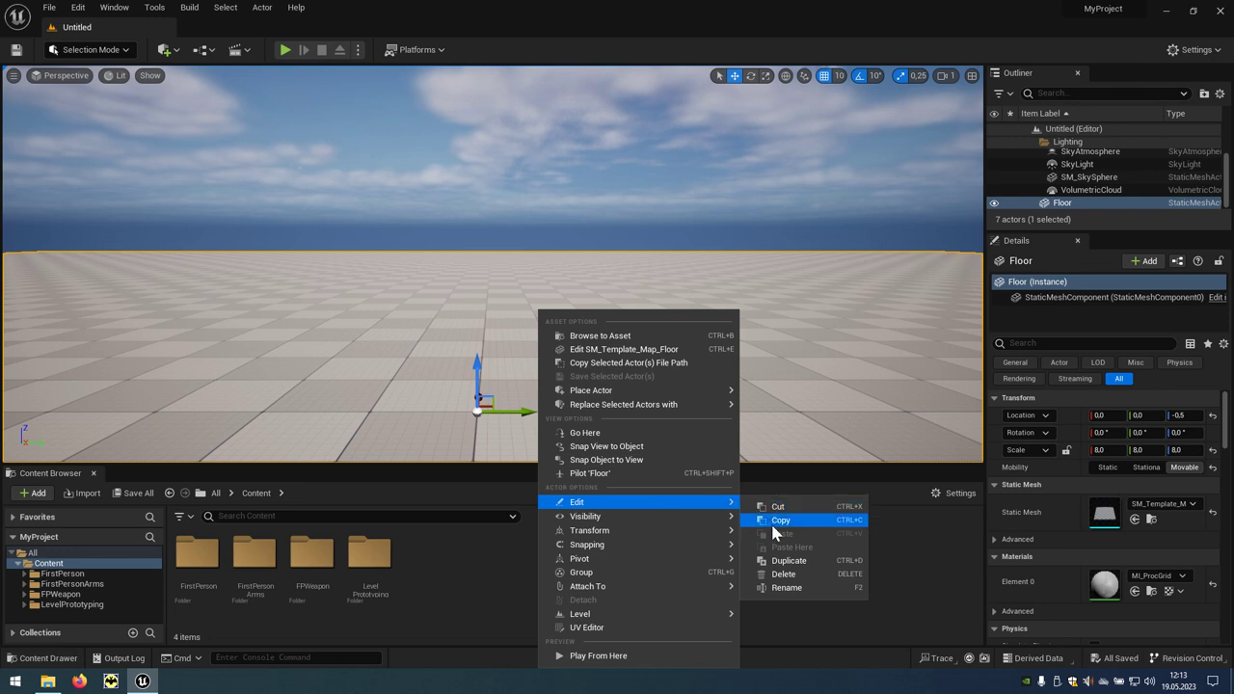
pyautogui.click(808, 576)
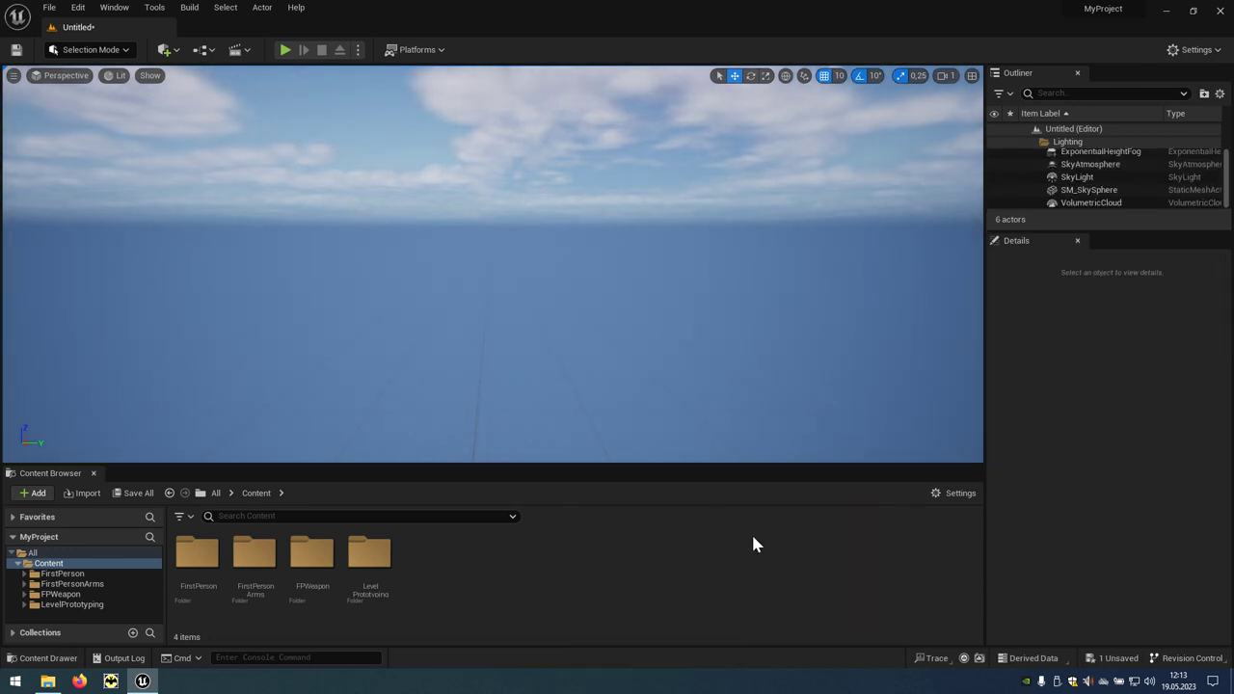
# - Switch to Landscape mode and set the landscape section size to 31x31 Quads (249 × 249)
pyautogui.click(127, 50)
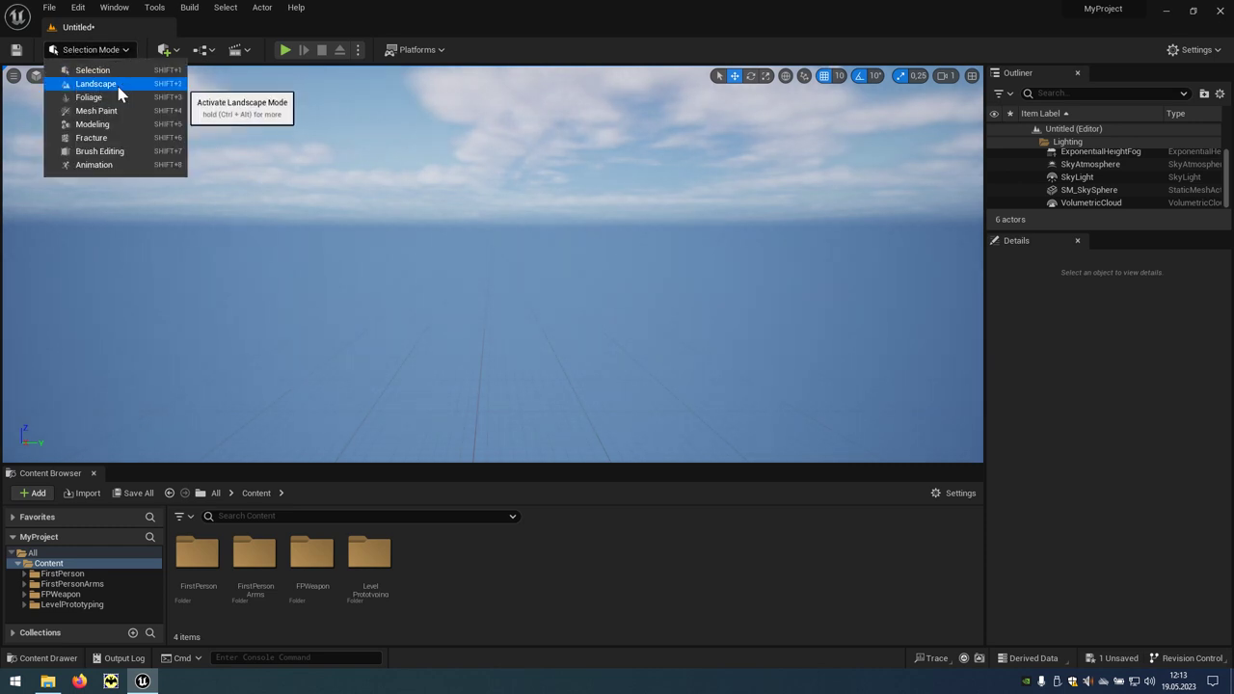
pyautogui.click(123, 87)
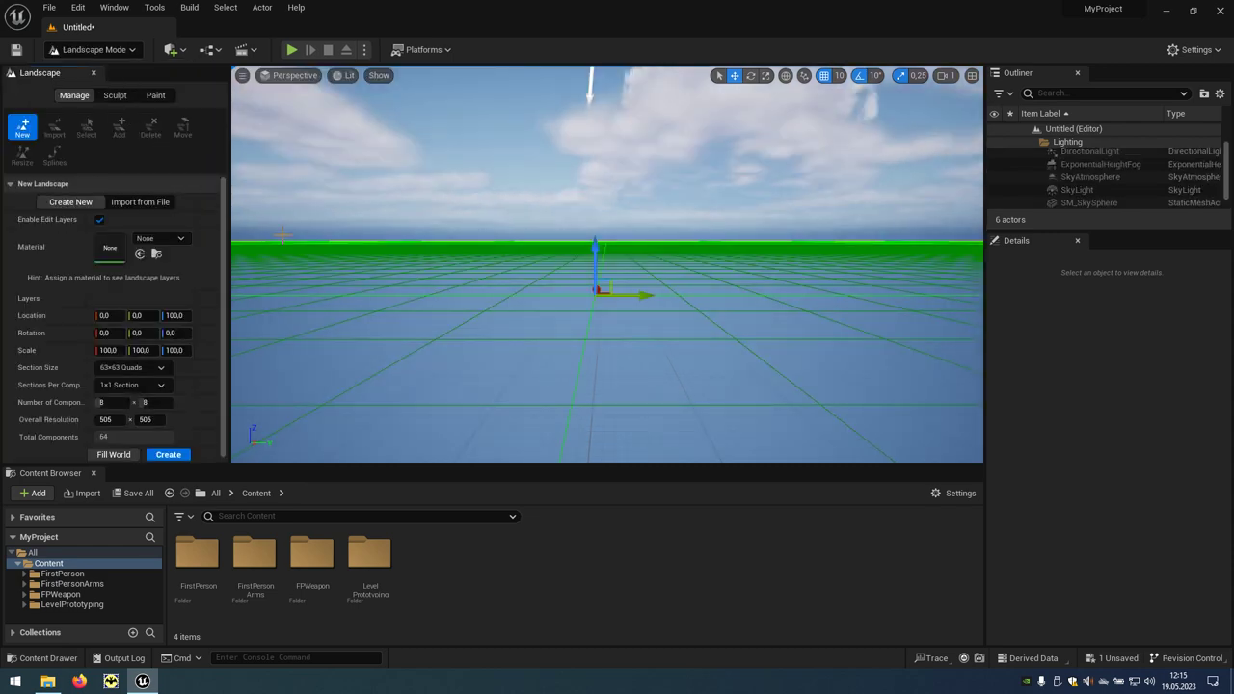
pyautogui.moveTo(504, 376)
pyautogui.mouseDown(button='right')
pyautogui.moveTo(504, 424)
pyautogui.moveTo(521, 414)
pyautogui.mouseUp(button='right')
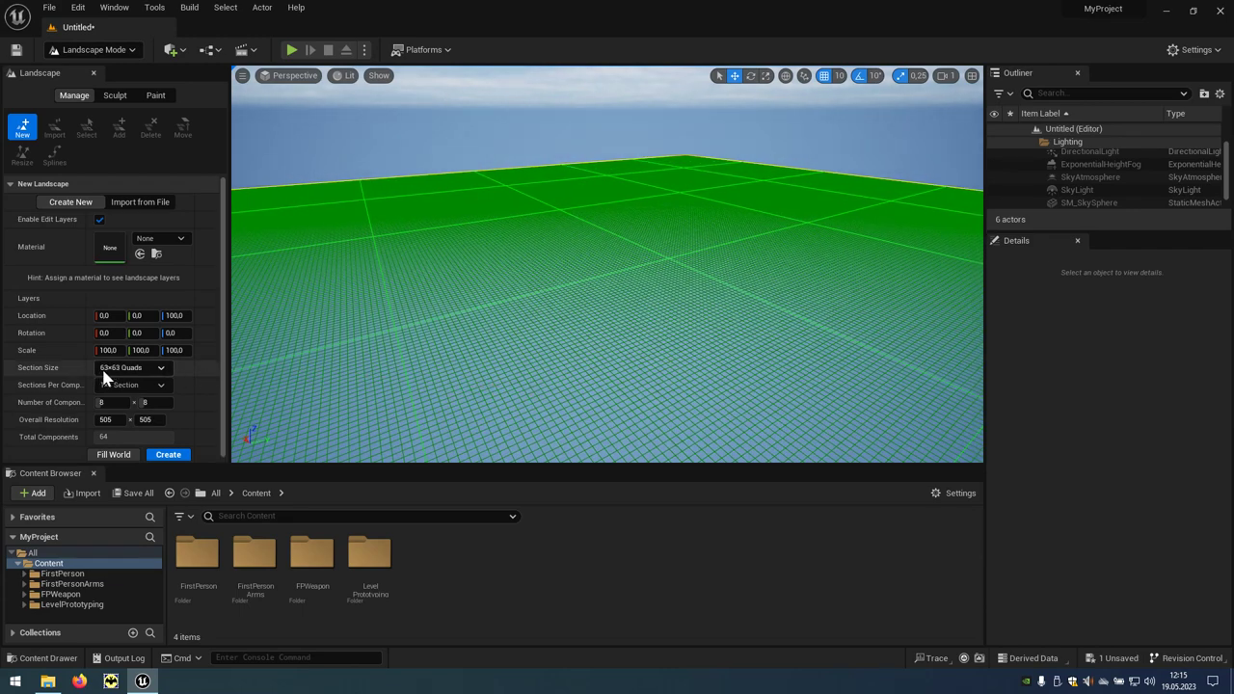
pyautogui.click(138, 377)
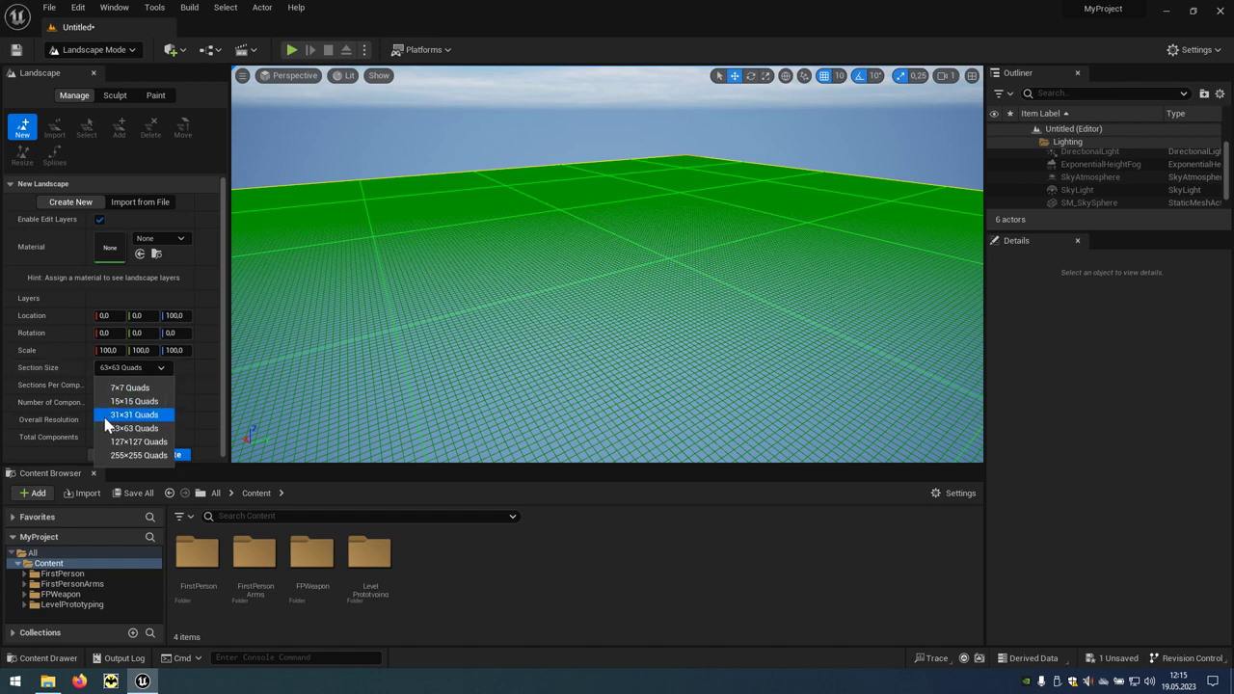
pyautogui.click(106, 417)
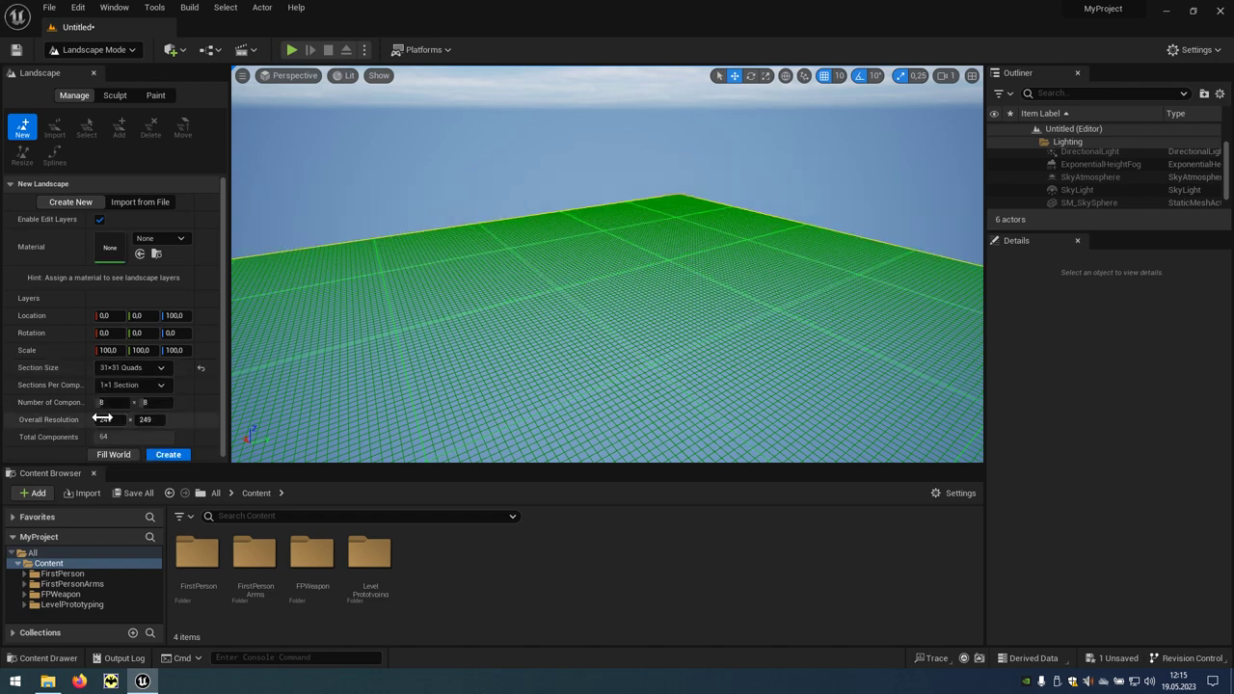
pyautogui.click(169, 455)
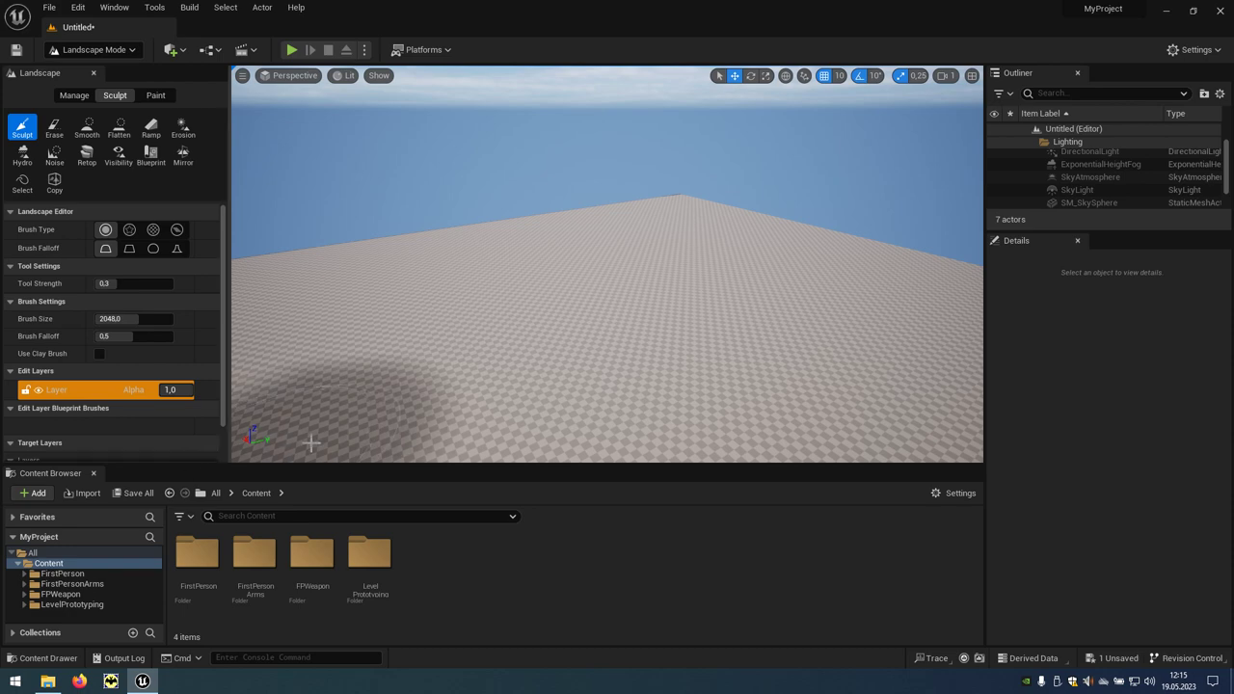
pyautogui.moveTo(318, 405)
pyautogui.mouseDown(button='right')
pyautogui.moveTo(318, 453)
pyautogui.moveTo(391, 386)
pyautogui.mouseUp(button='right')
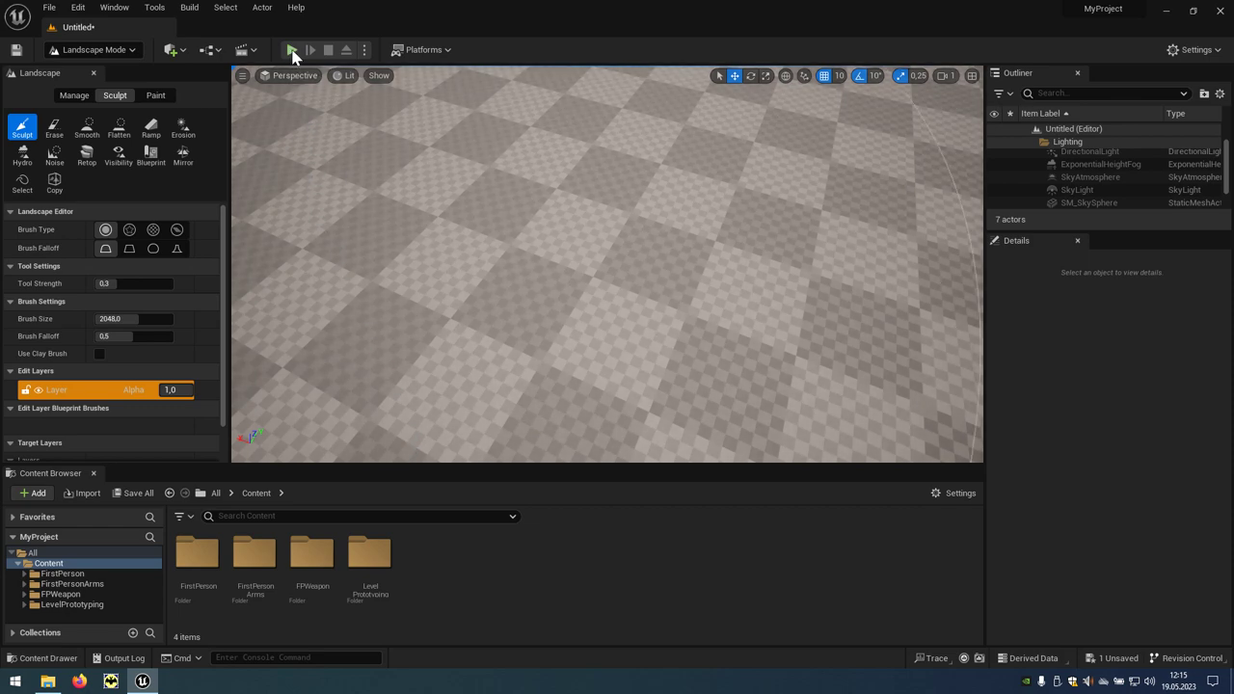
pyautogui.click(292, 51)
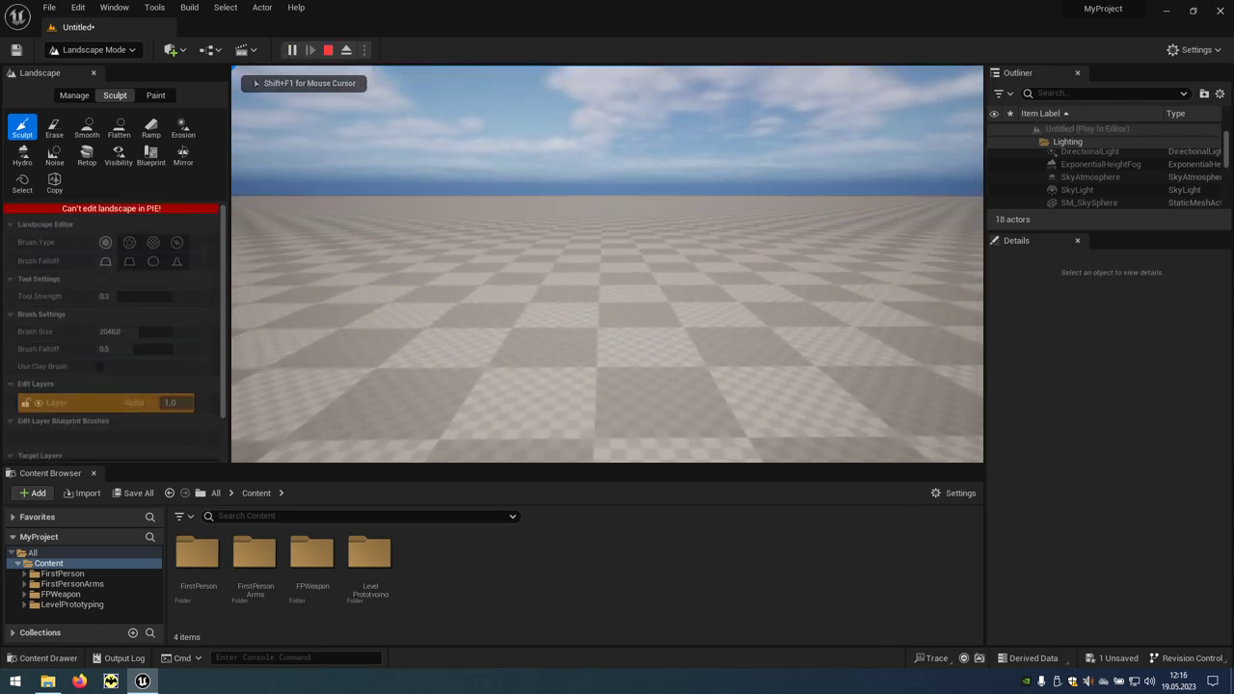
# - Stop the play-test and sculpt a first bump into the landscape
pyautogui.press('Escape')
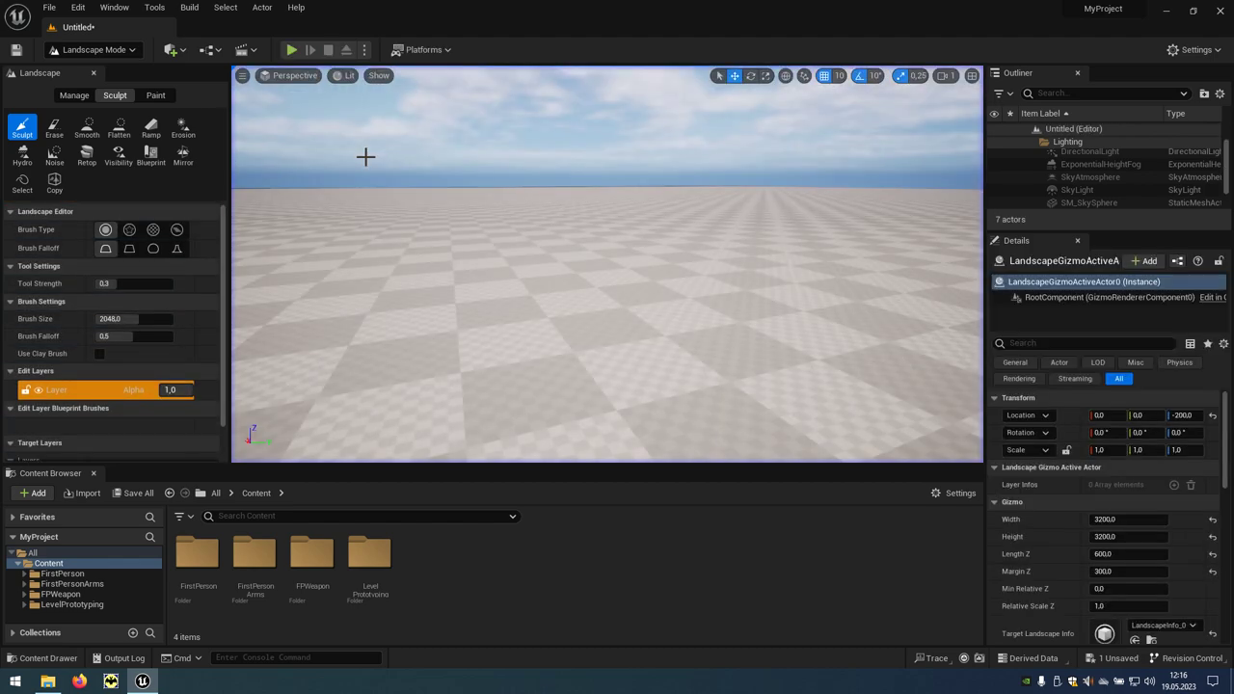
pyautogui.moveTo(366, 156); pyautogui.dragTo(415, 231, button='right')
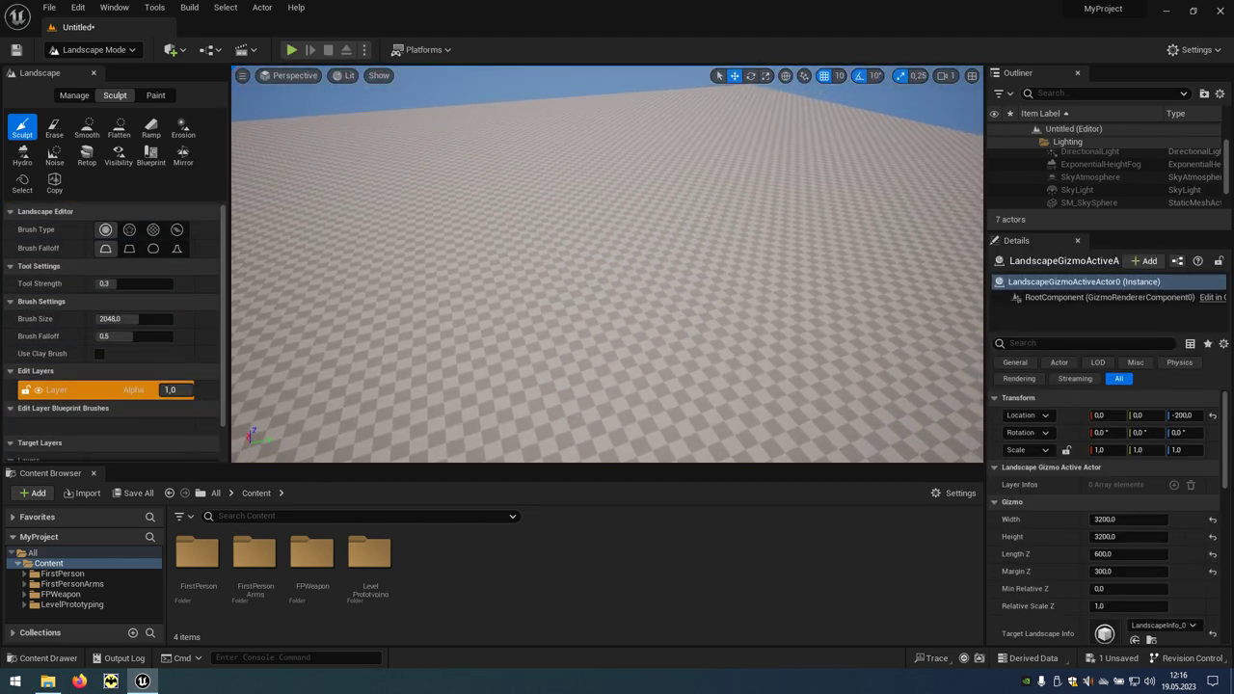
pyautogui.moveTo(550, 246); pyautogui.dragTo(150, 309)
pyautogui.write('1024')
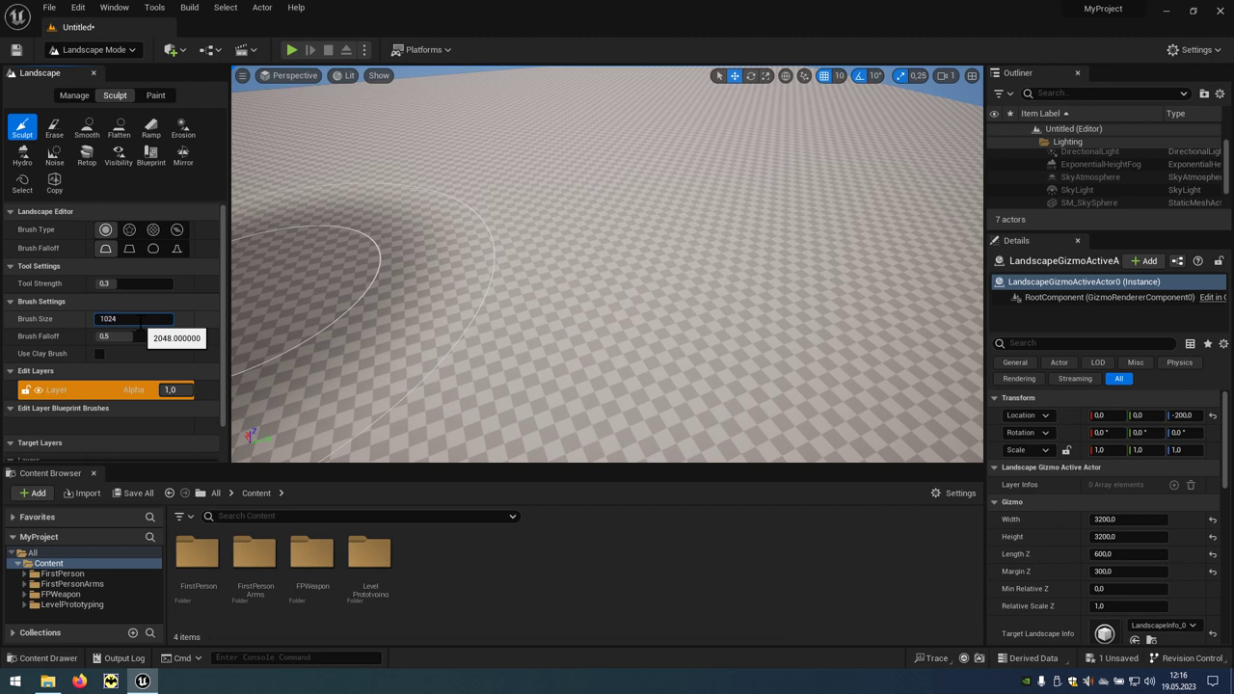
# - Set the brush size to 1024 and raise a ridge across the landscape
pyautogui.press('Return')
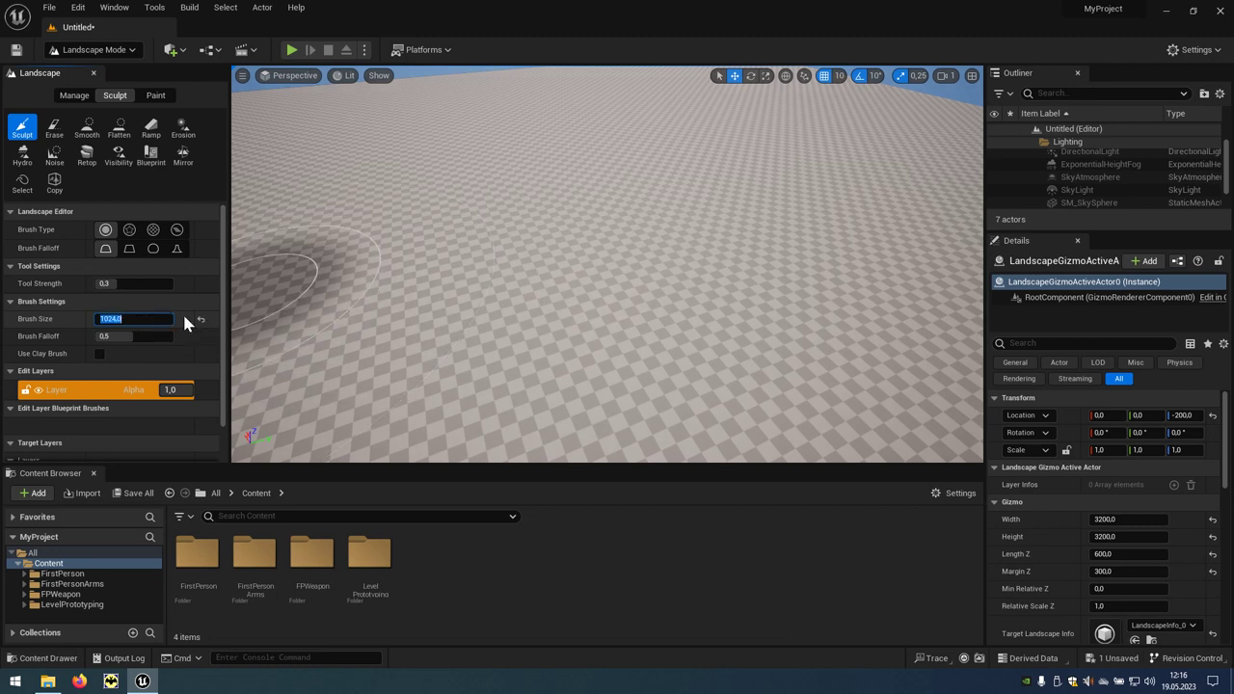
pyautogui.moveTo(376, 272)
pyautogui.mouseDown()
pyautogui.moveTo(815, 203)
pyautogui.moveTo(434, 405)
pyautogui.moveTo(732, 198)
pyautogui.moveTo(681, 299)
pyautogui.mouseUp()
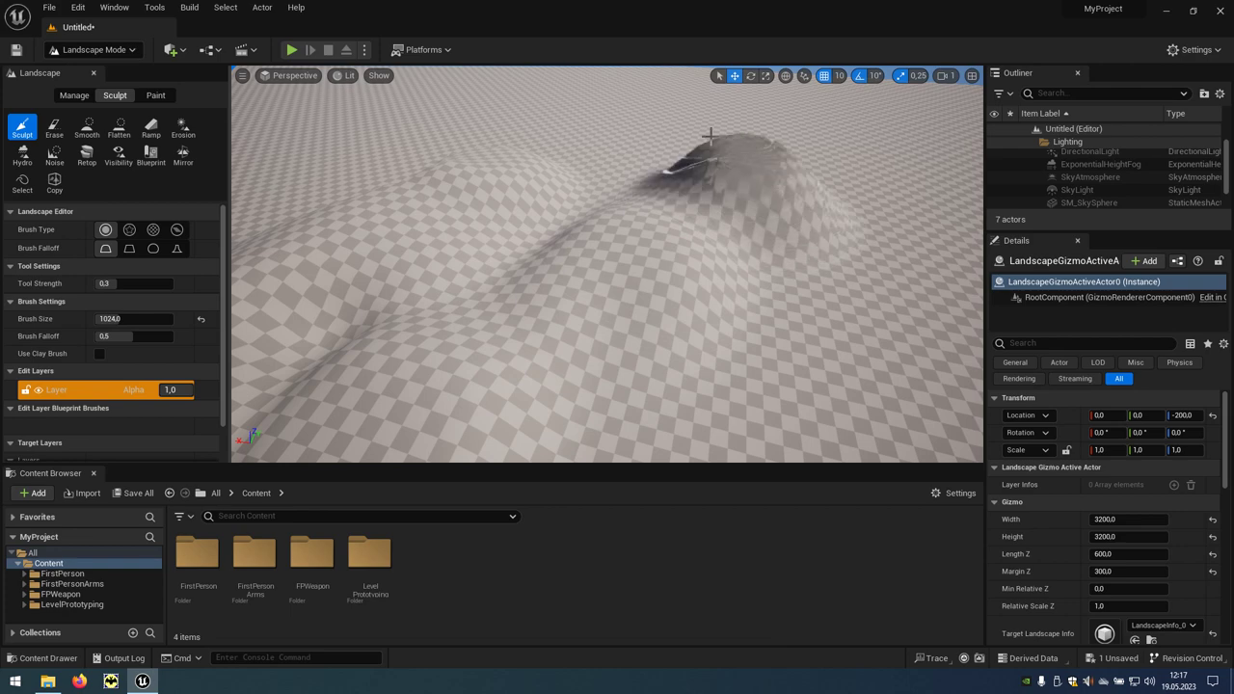
pyautogui.moveTo(681, 299); pyautogui.dragTo(681, 309, button='right')
pyautogui.click(291, 49)
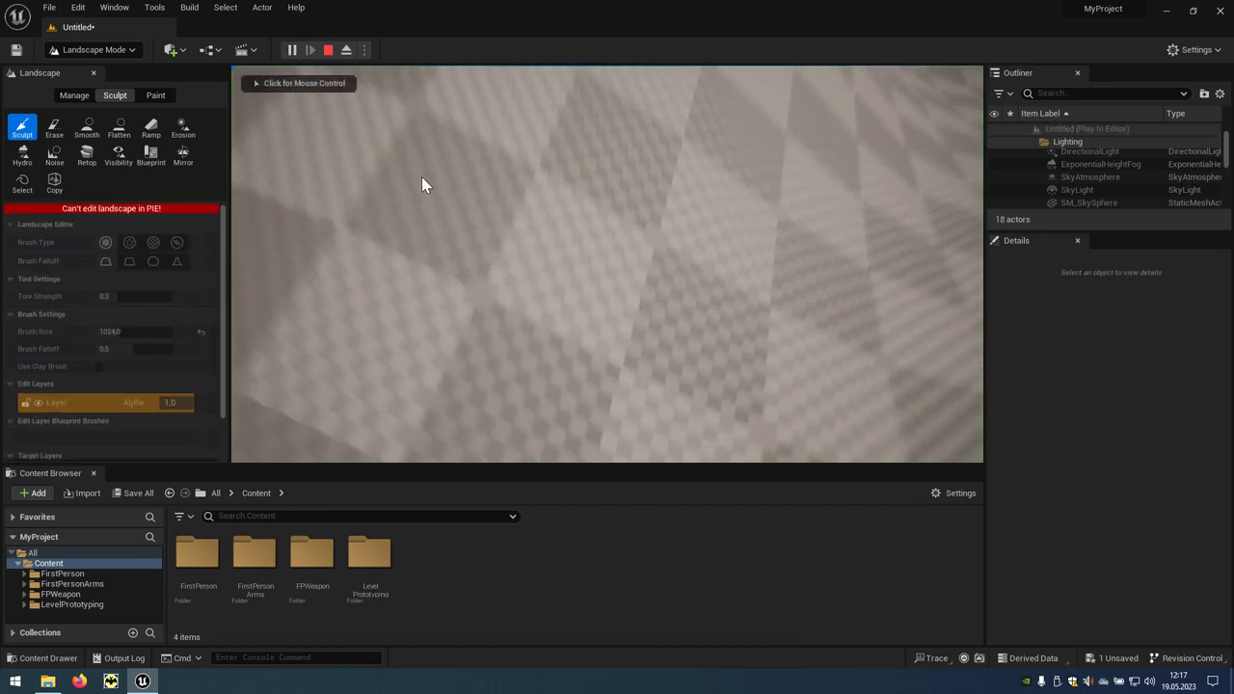
pyautogui.click(421, 176)
pyautogui.press('w')
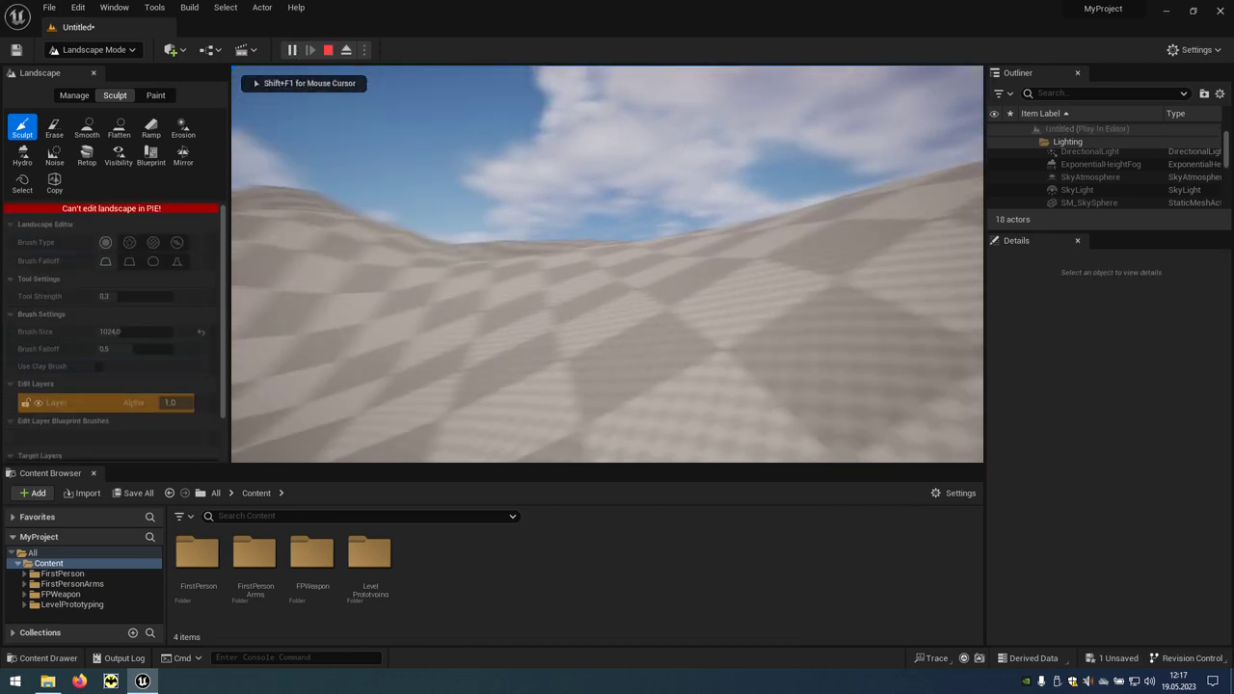
pyautogui.press('w')
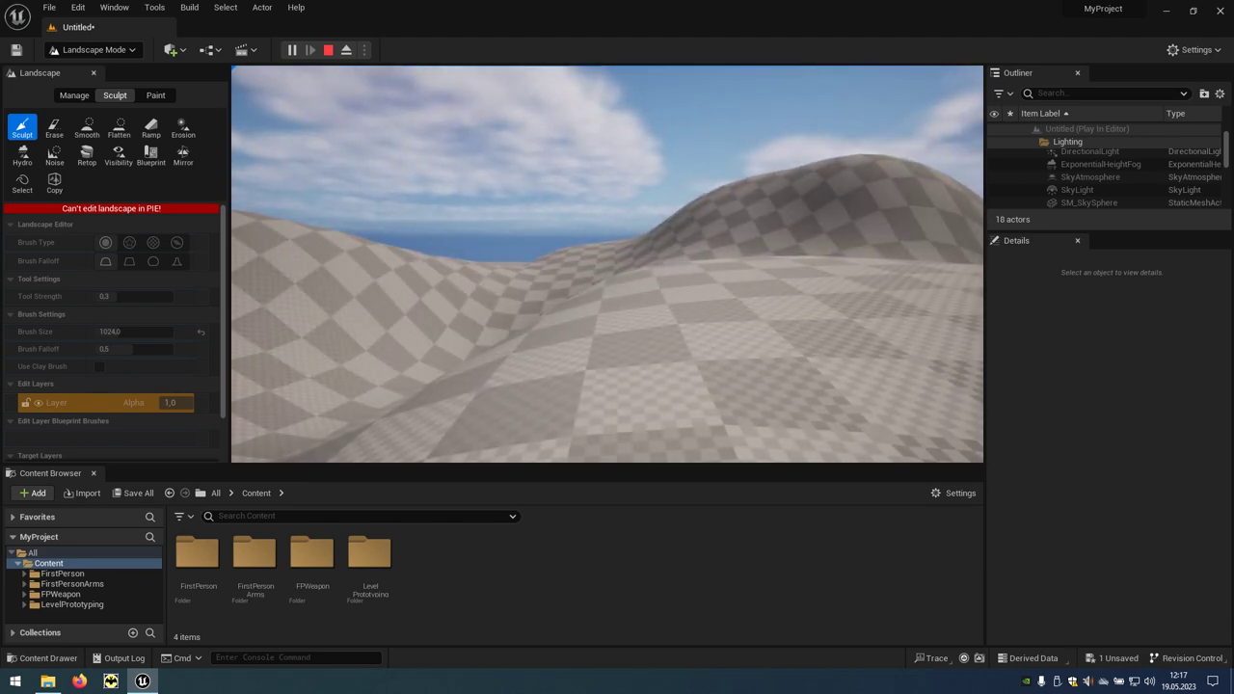
pyautogui.press('Escape')
pyautogui.moveTo(560, 93); pyautogui.dragTo(551, 317, button='right')
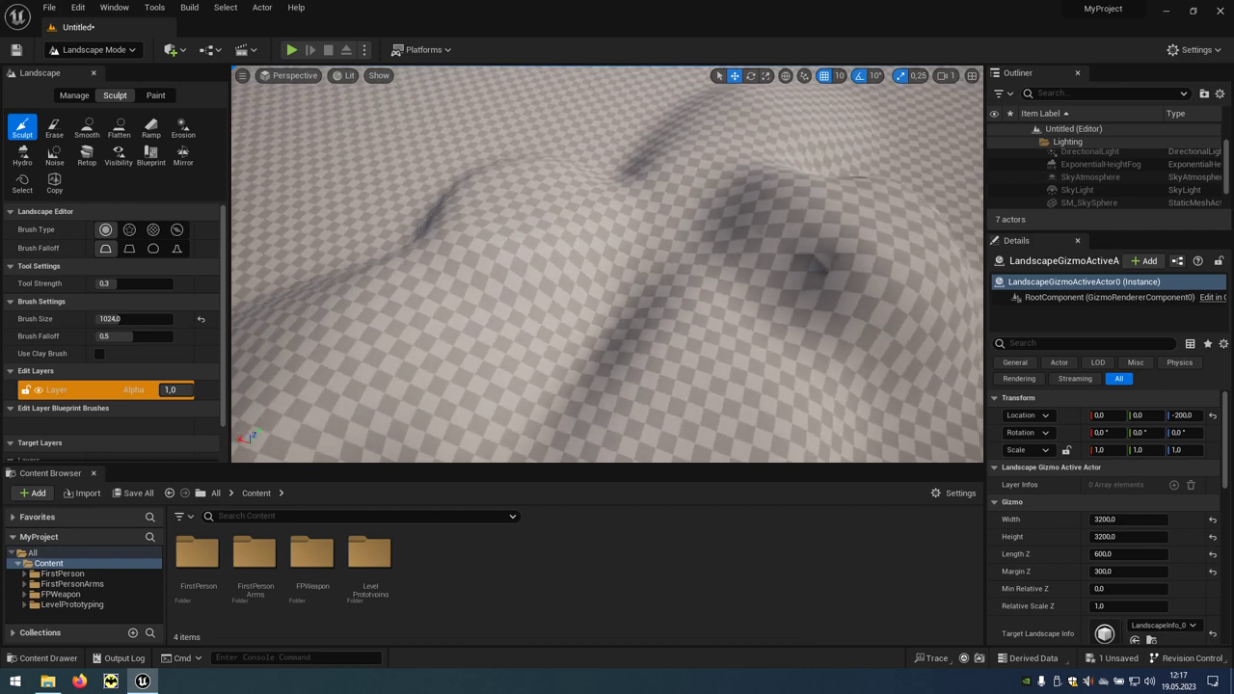
# - Add one more sculpt dab, then erase the raised area back toward flat ground
pyautogui.click(402, 253)
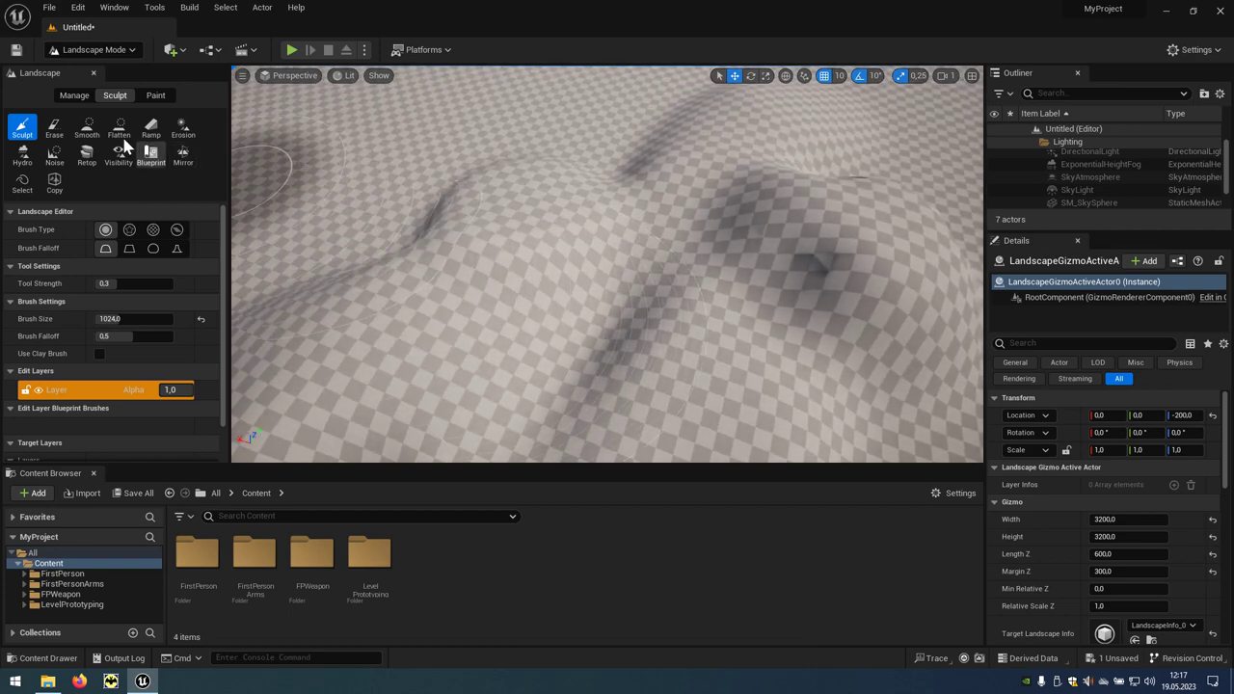
pyautogui.click(55, 133)
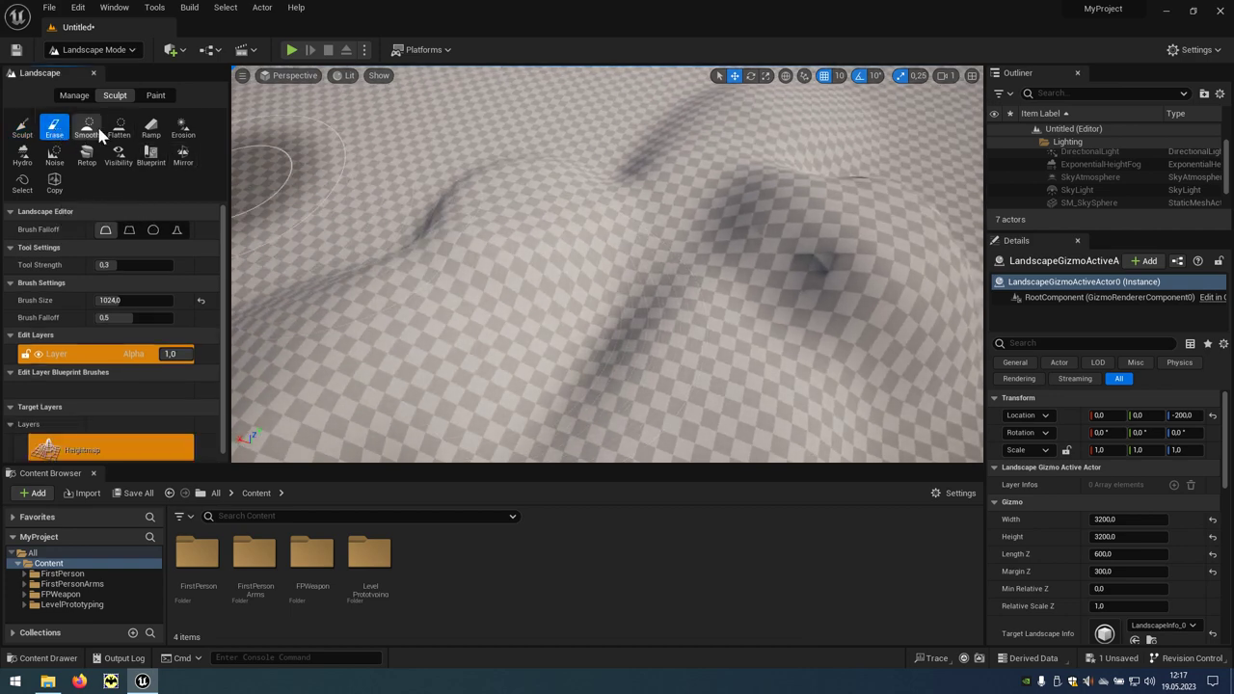
pyautogui.moveTo(282, 159)
pyautogui.mouseDown()
pyautogui.moveTo(367, 219)
pyautogui.moveTo(825, 207)
pyautogui.moveTo(627, 162)
pyautogui.mouseUp()
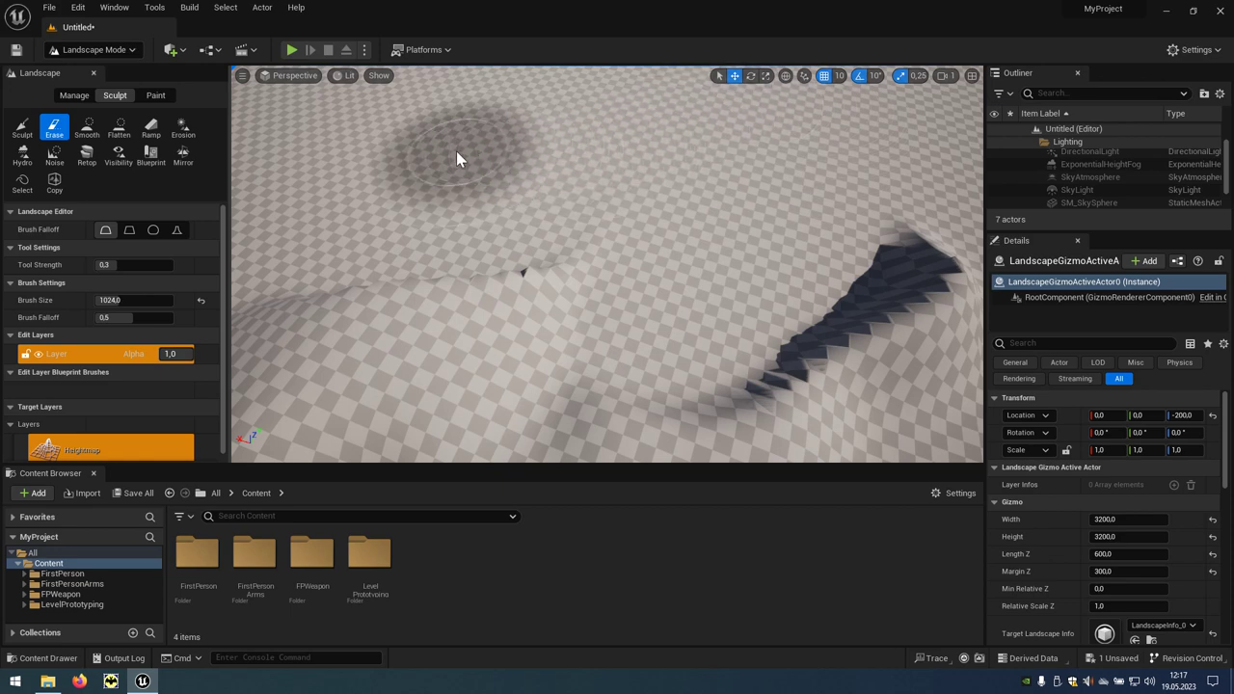
pyautogui.moveTo(457, 154)
pyautogui.mouseDown(button='right')
pyautogui.moveTo(367, 169)
pyautogui.moveTo(386, 164)
pyautogui.mouseUp(button='right')
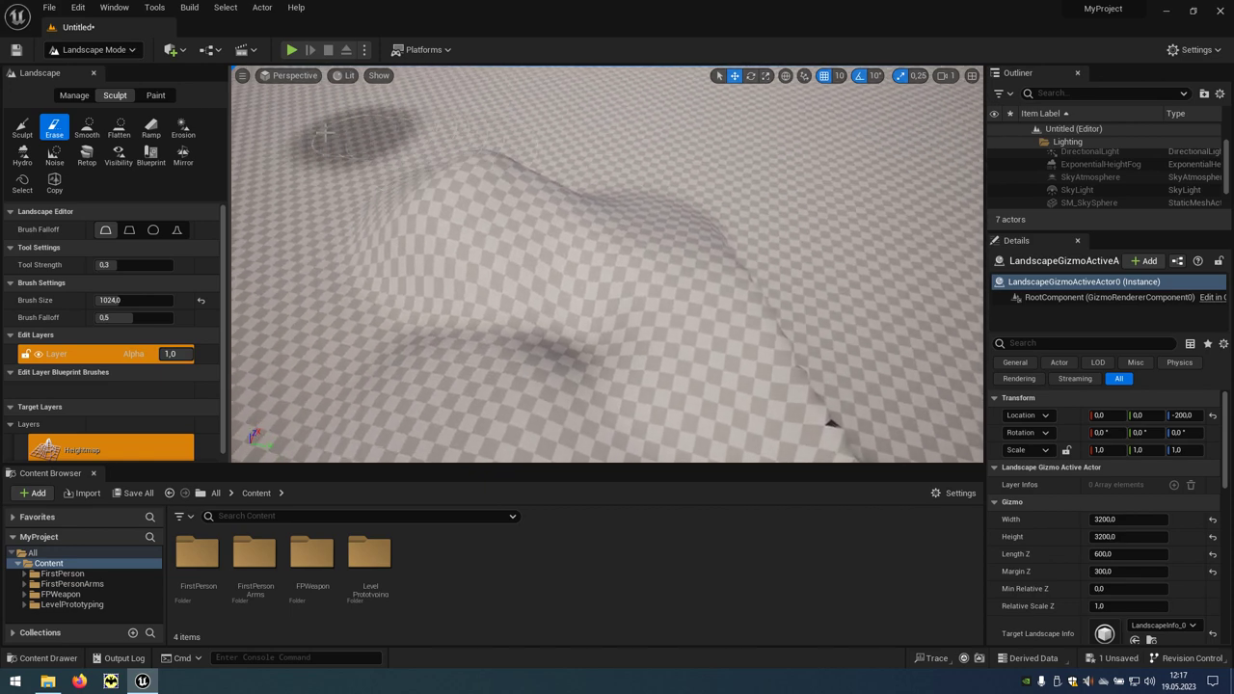
# - Smooth the rough terrain near the hill, then flatten the upper hilltop into a circular plateau
pyautogui.click(87, 133)
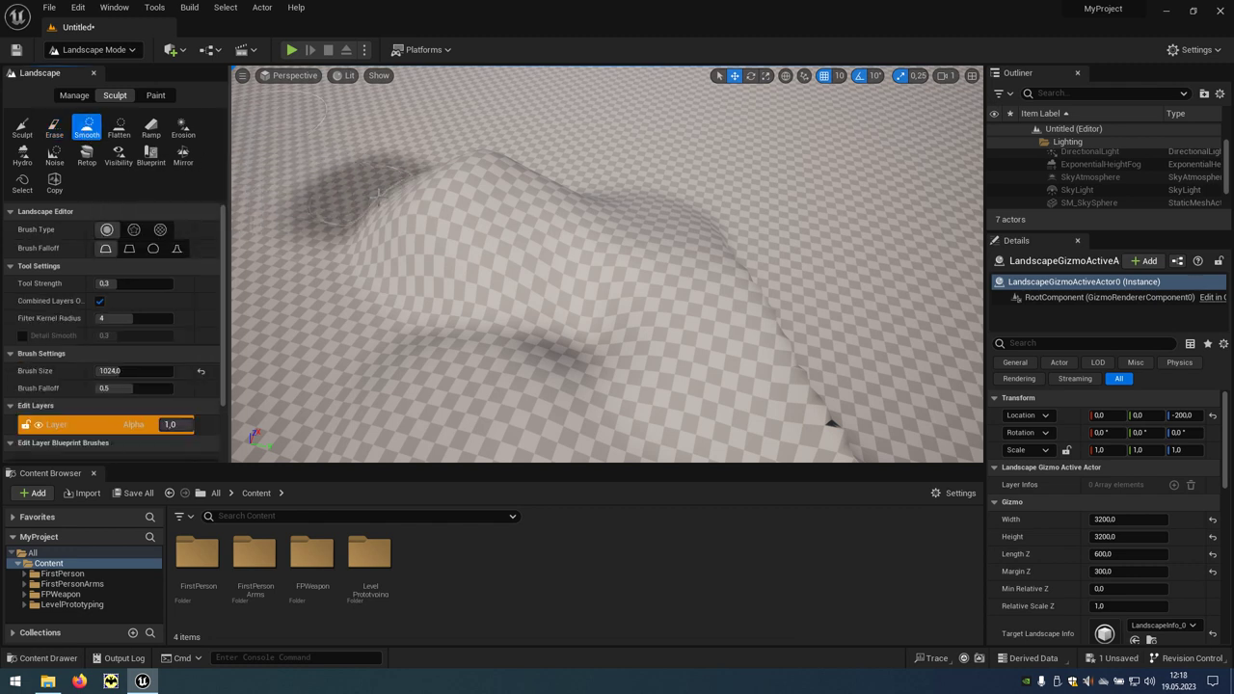
pyautogui.moveTo(376, 207)
pyautogui.mouseDown()
pyautogui.moveTo(525, 202)
pyautogui.moveTo(463, 142)
pyautogui.moveTo(747, 280)
pyautogui.moveTo(462, 159)
pyautogui.mouseUp()
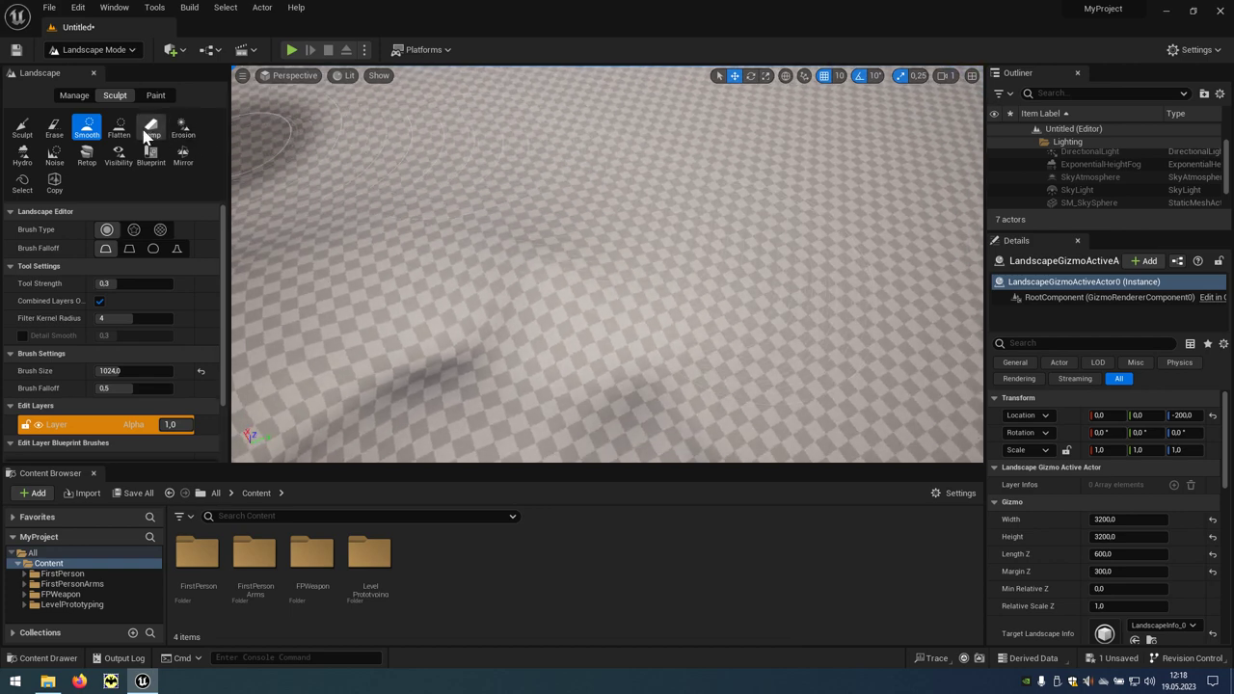
pyautogui.click(118, 135)
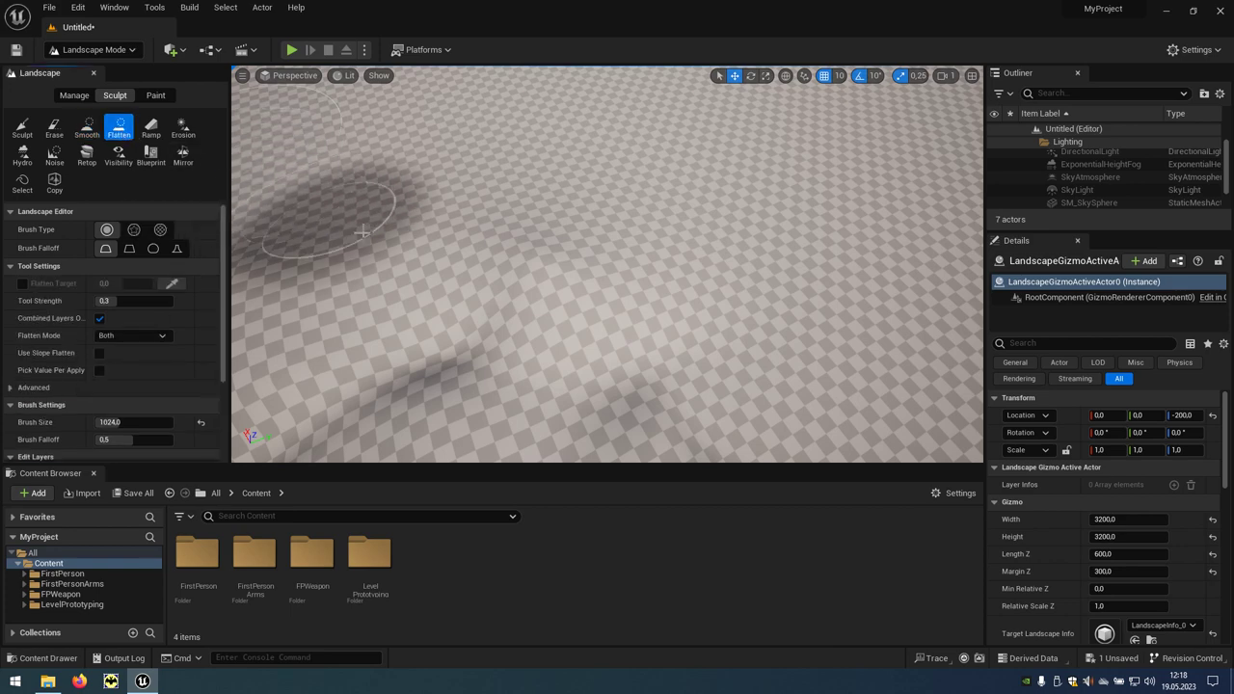
pyautogui.moveTo(332, 145)
pyautogui.mouseDown(button='right')
pyautogui.moveTo(402, 167)
pyautogui.moveTo(395, 256)
pyautogui.mouseUp(button='right')
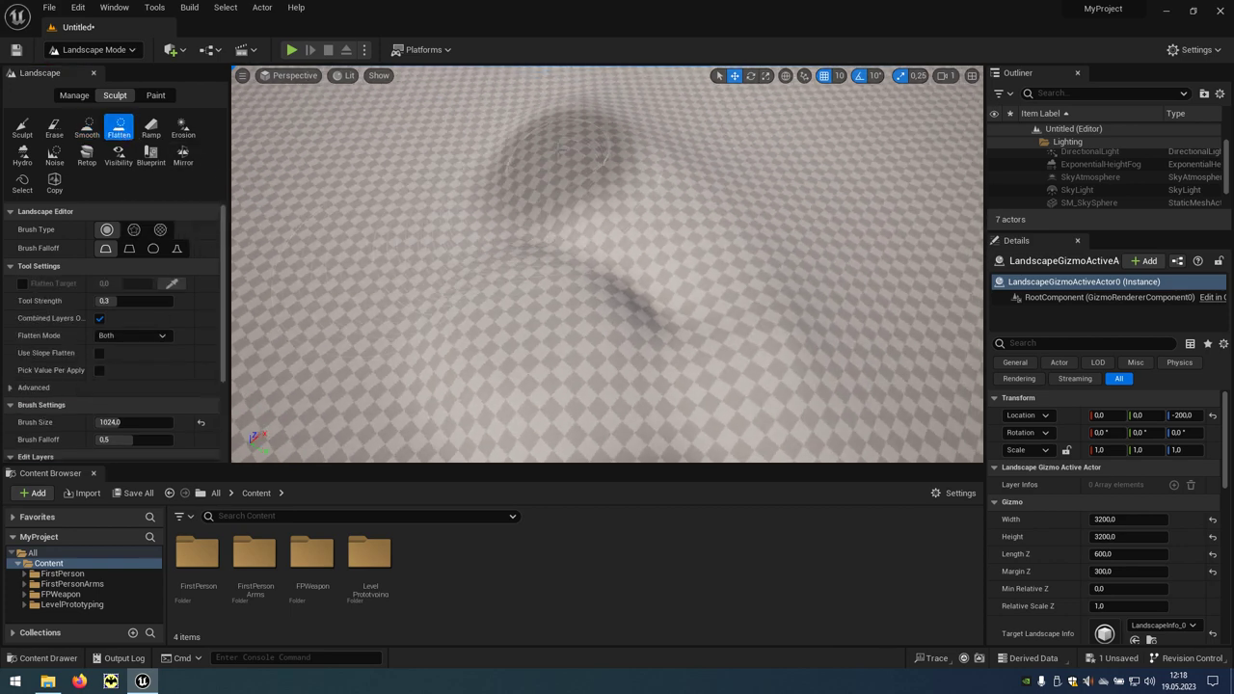
pyautogui.moveTo(574, 140); pyautogui.dragTo(656, 201)
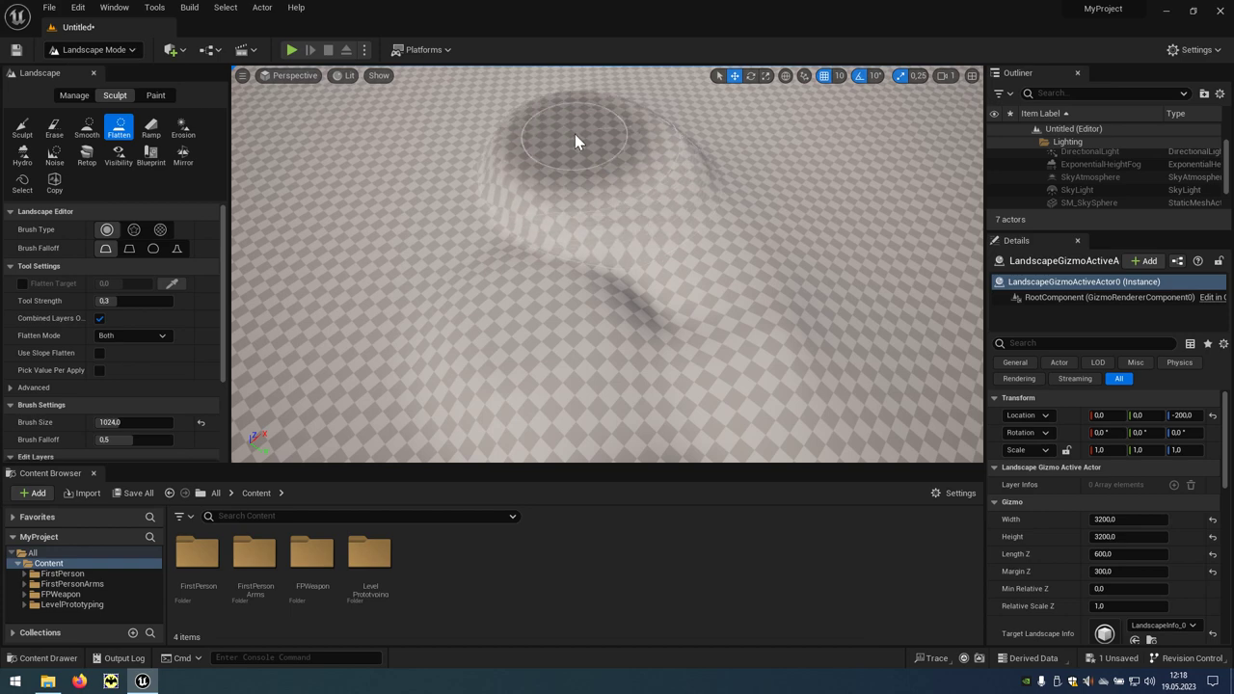
pyautogui.moveTo(665, 197)
pyautogui.mouseDown(button='right')
pyautogui.moveTo(761, 207)
pyautogui.moveTo(675, 222)
pyautogui.moveTo(714, 220)
pyautogui.moveTo(629, 183)
pyautogui.mouseUp(button='right')
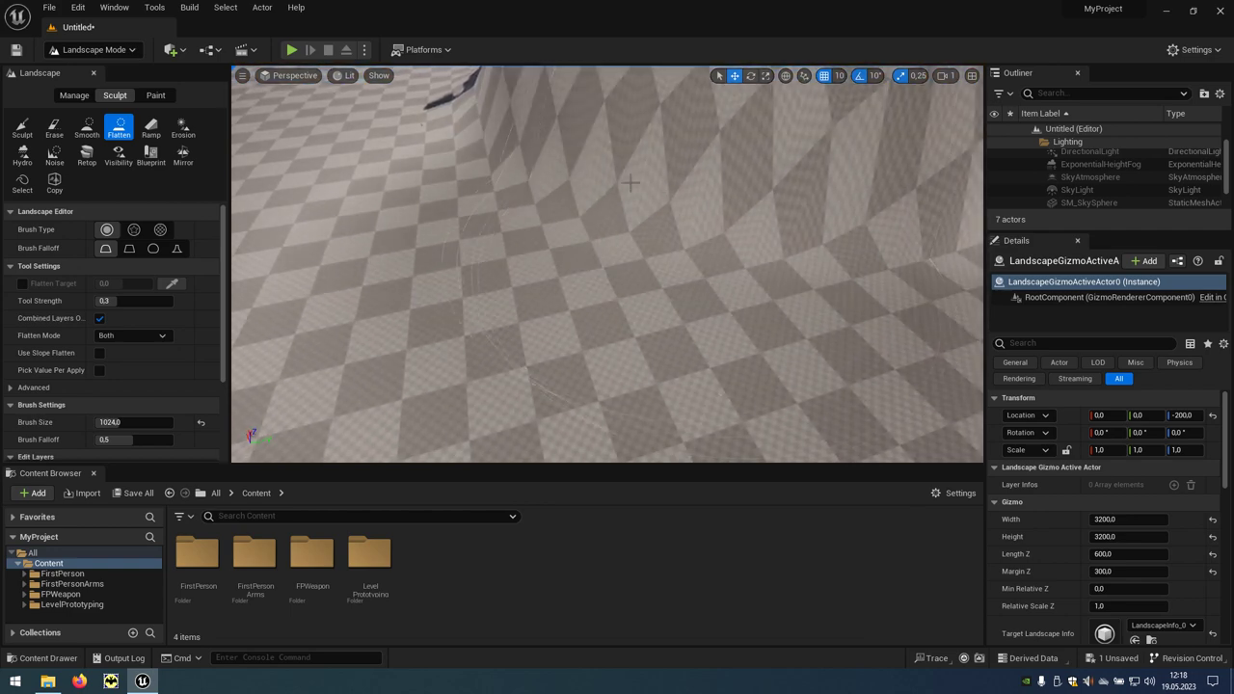
# - Play-test by walking up toward the hill and back, then return to editing
pyautogui.click(290, 51)
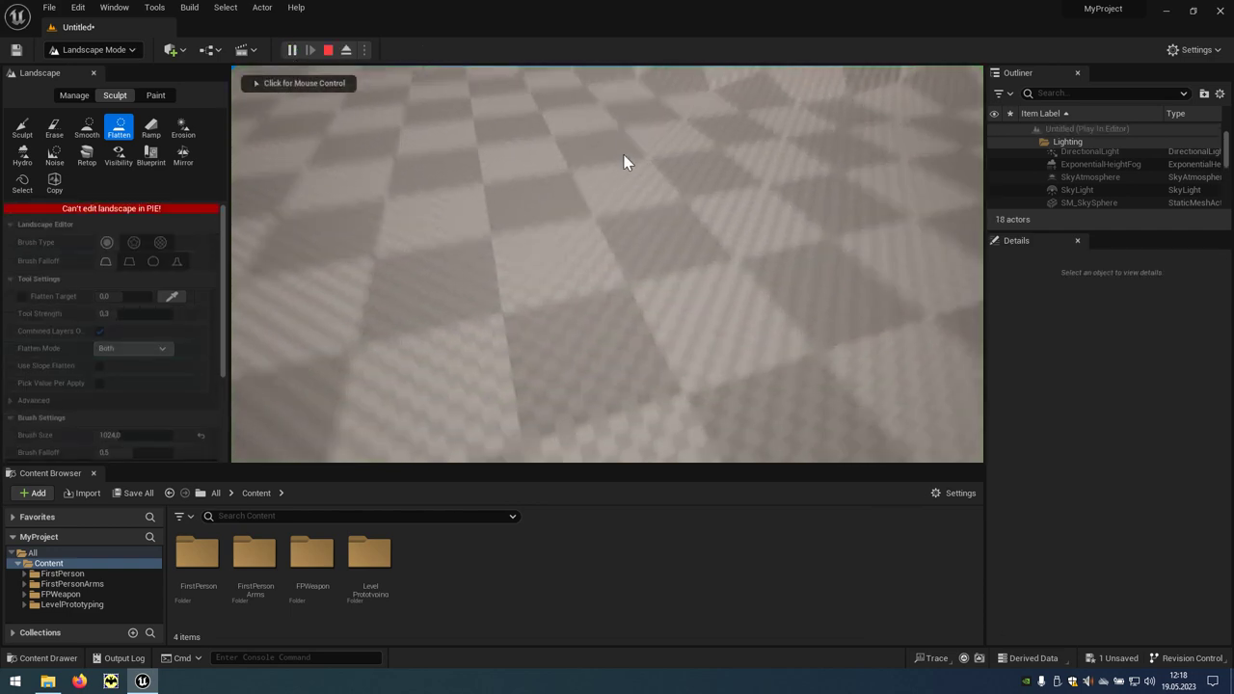
pyautogui.press('w')
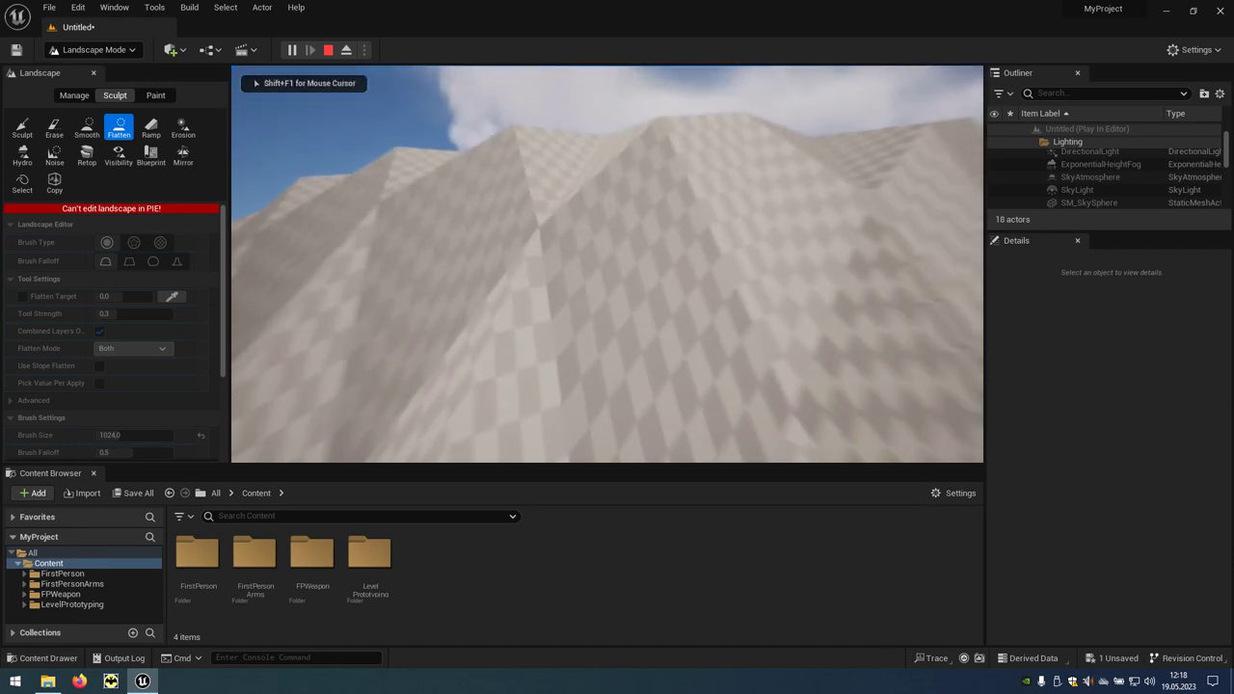
pyautogui.press('w')
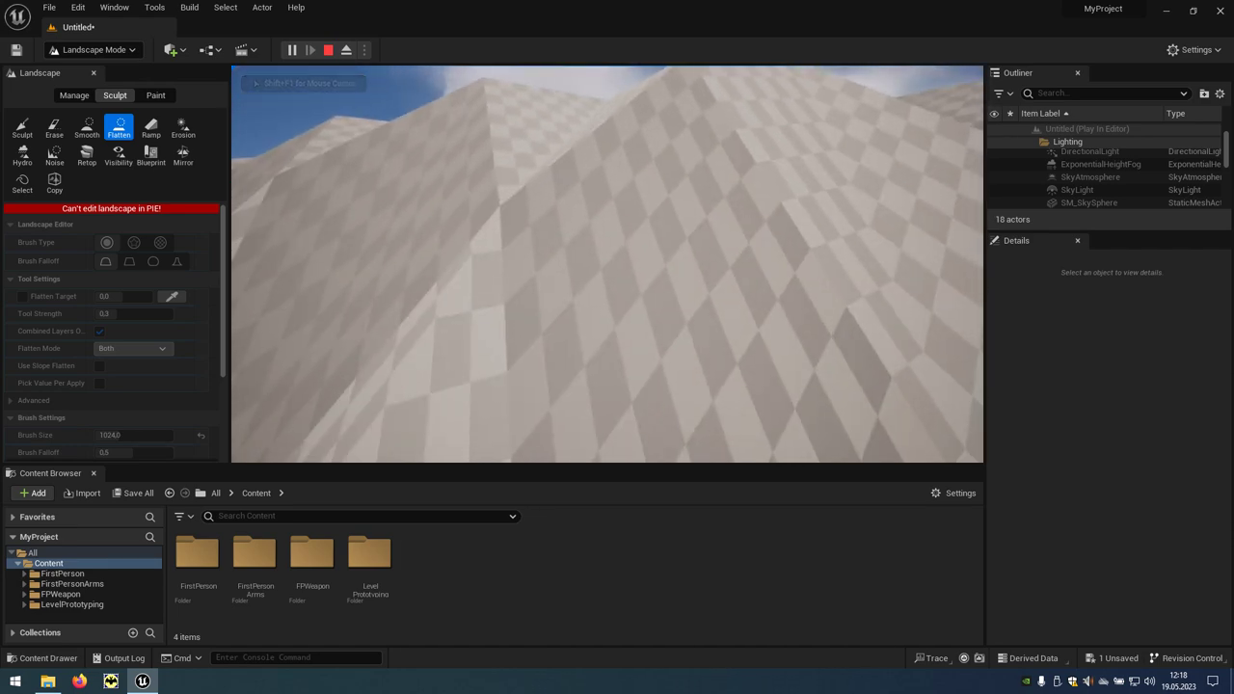
pyautogui.press('s')
pyautogui.press('Escape')
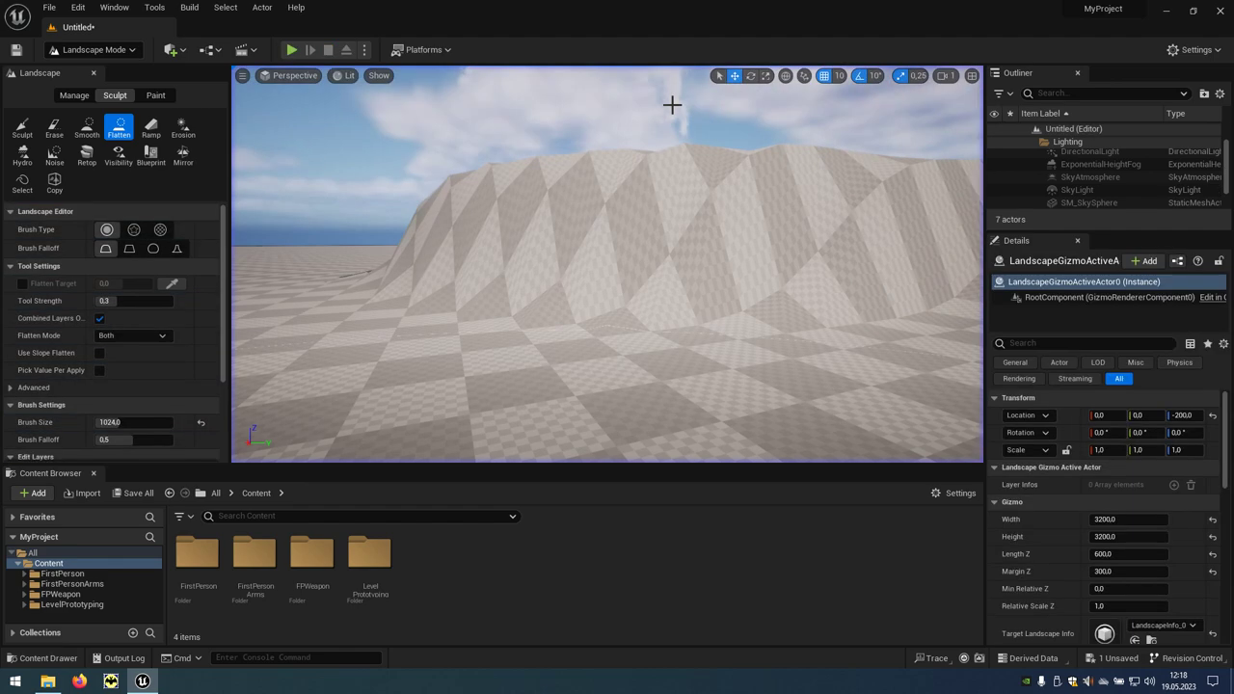
pyautogui.moveTo(672, 104); pyautogui.dragTo(497, 110, button='right')
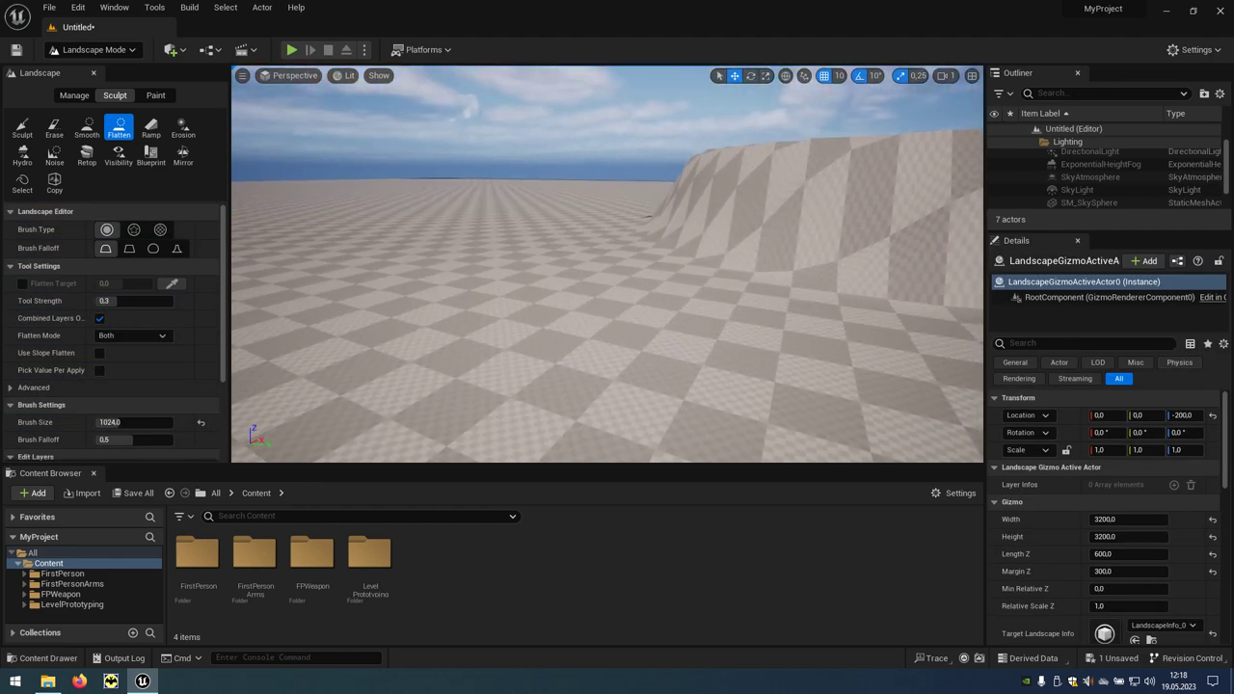
# - Carve a ramp about 538 units wide from the flat ground up to the hilltop
pyautogui.click(155, 131)
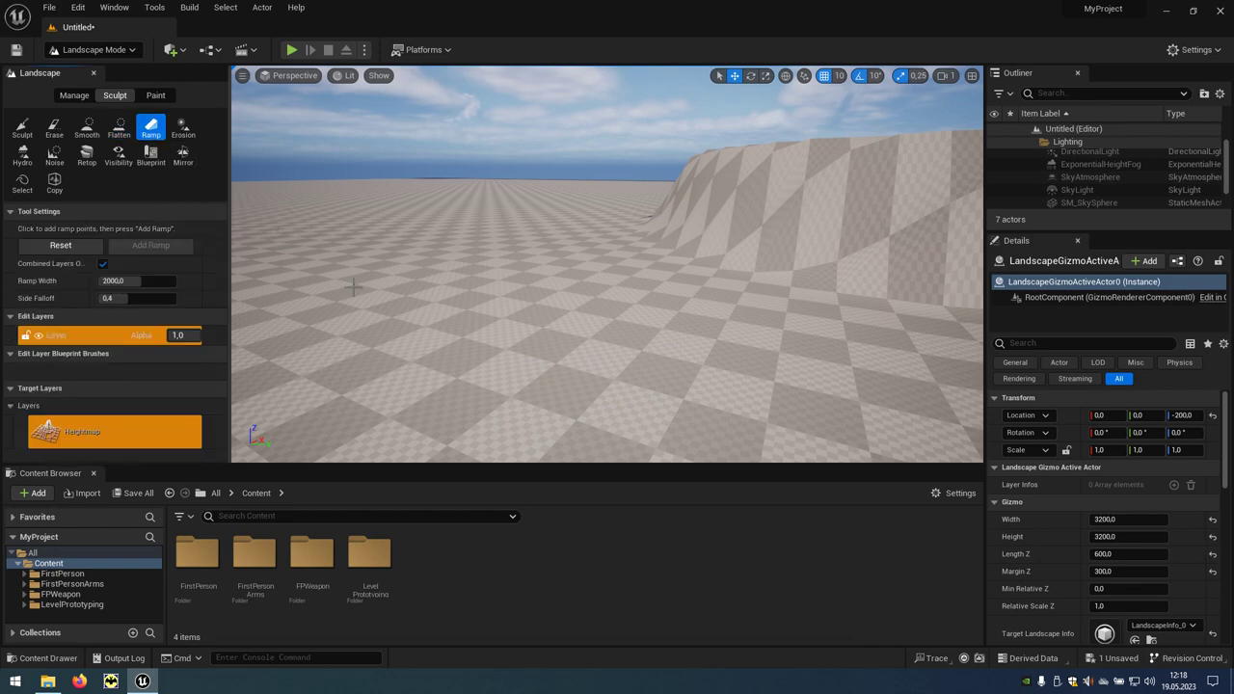
pyautogui.click(401, 332)
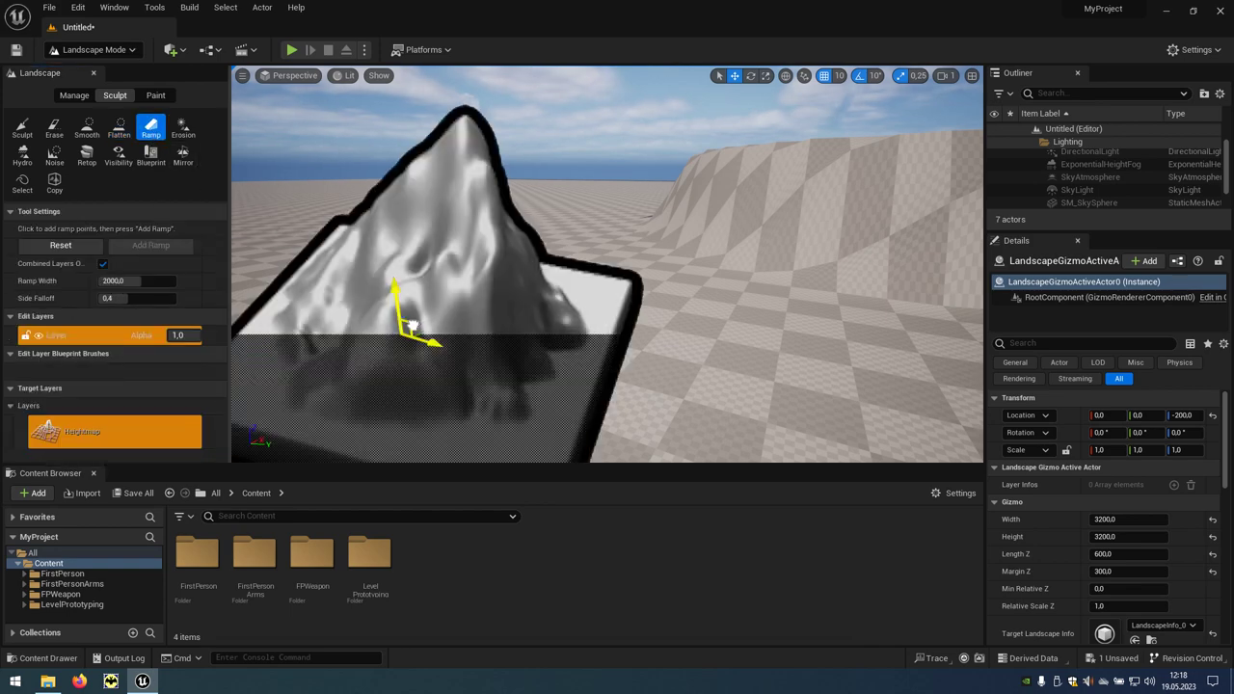
pyautogui.moveTo(411, 326); pyautogui.dragTo(424, 305, button='right')
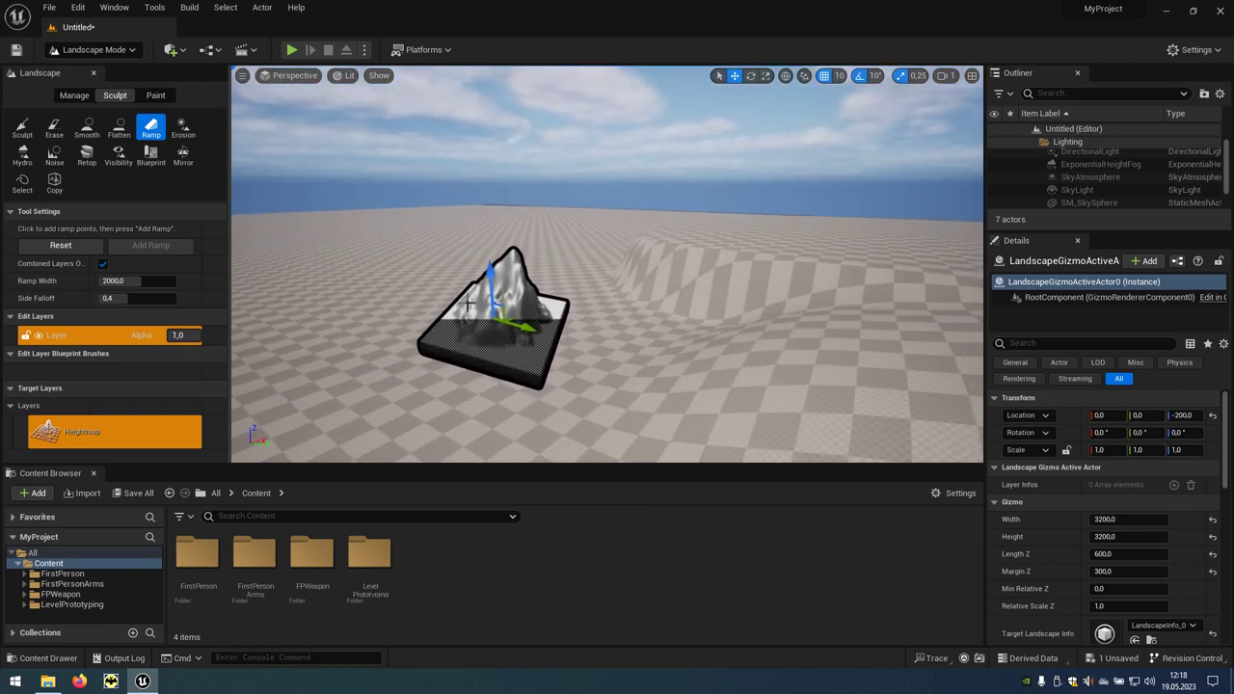
pyautogui.click(681, 246)
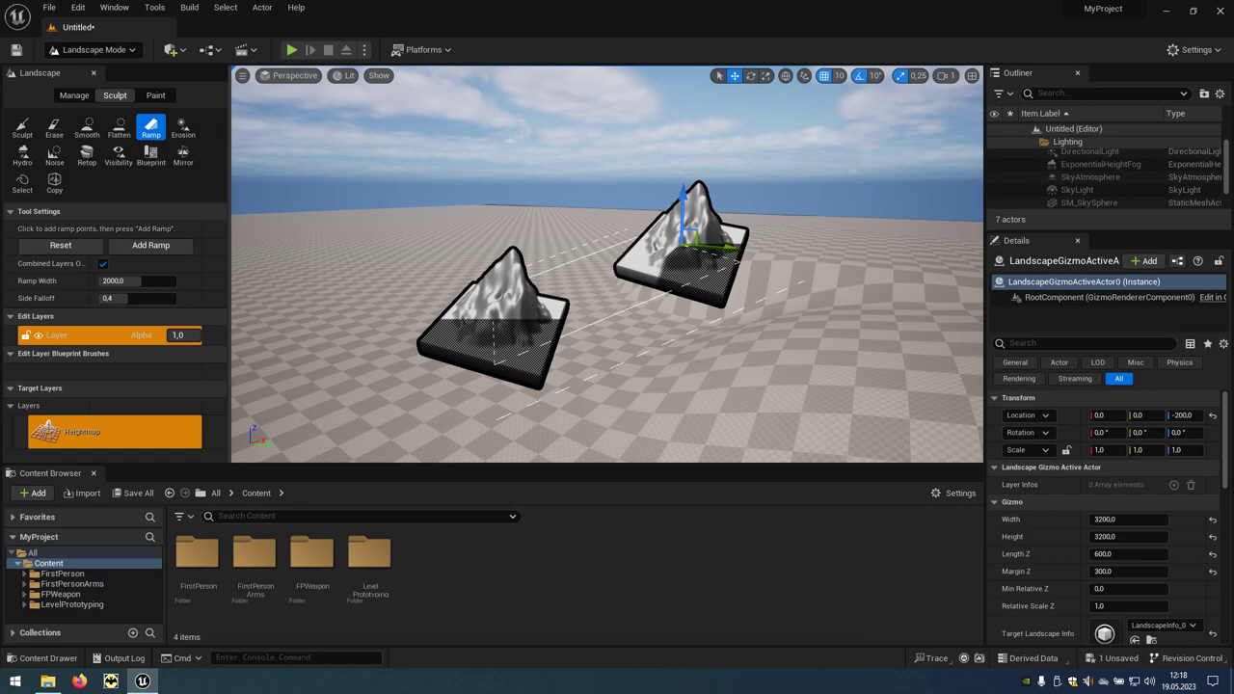
pyautogui.moveTo(681, 246); pyautogui.dragTo(675, 248, button='right')
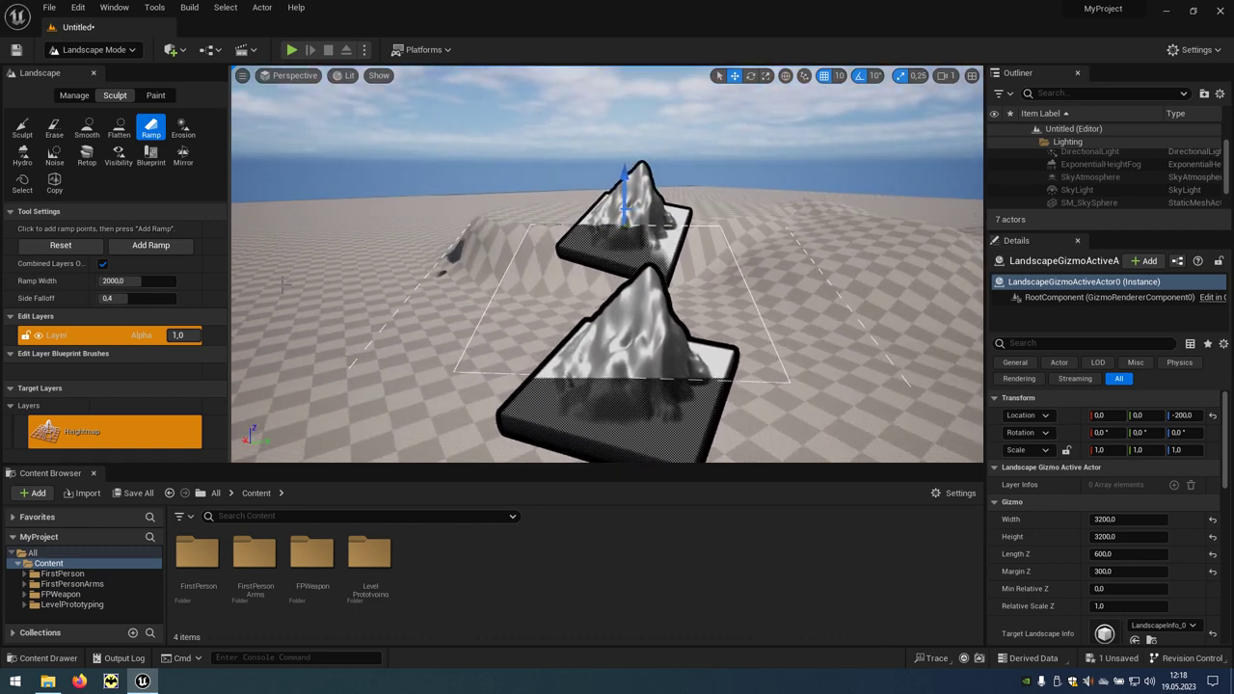
pyautogui.moveTo(139, 280); pyautogui.dragTo(106, 280)
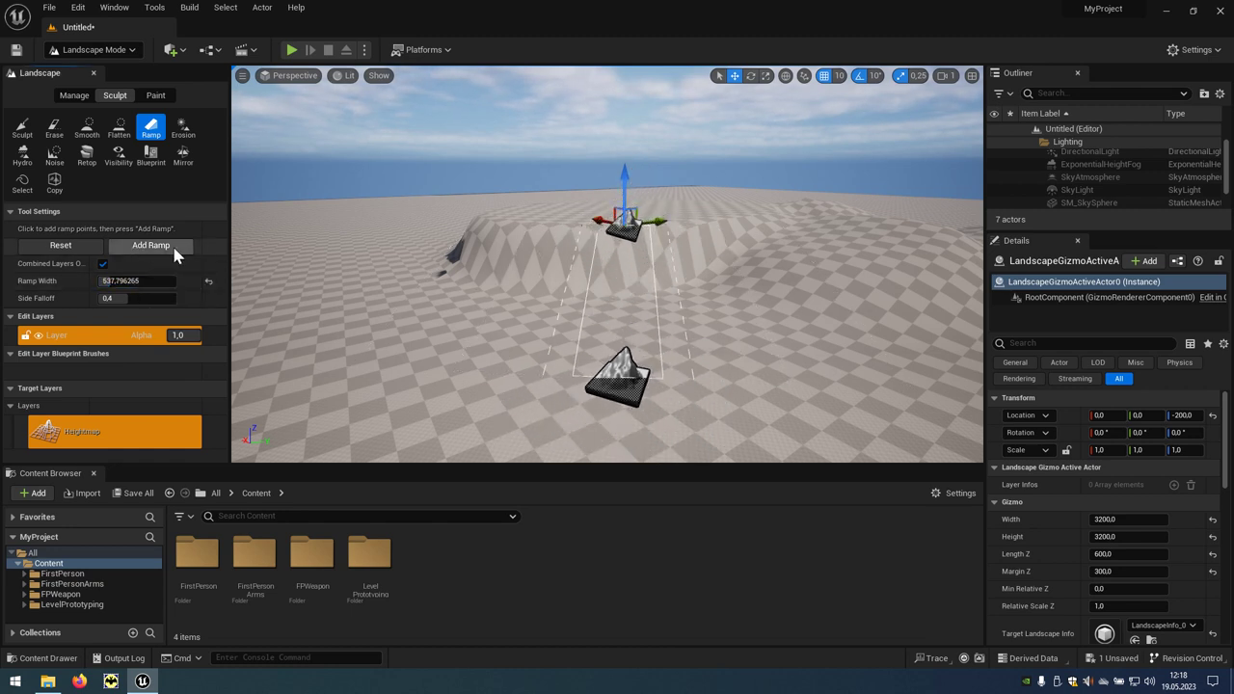
pyautogui.click(178, 248)
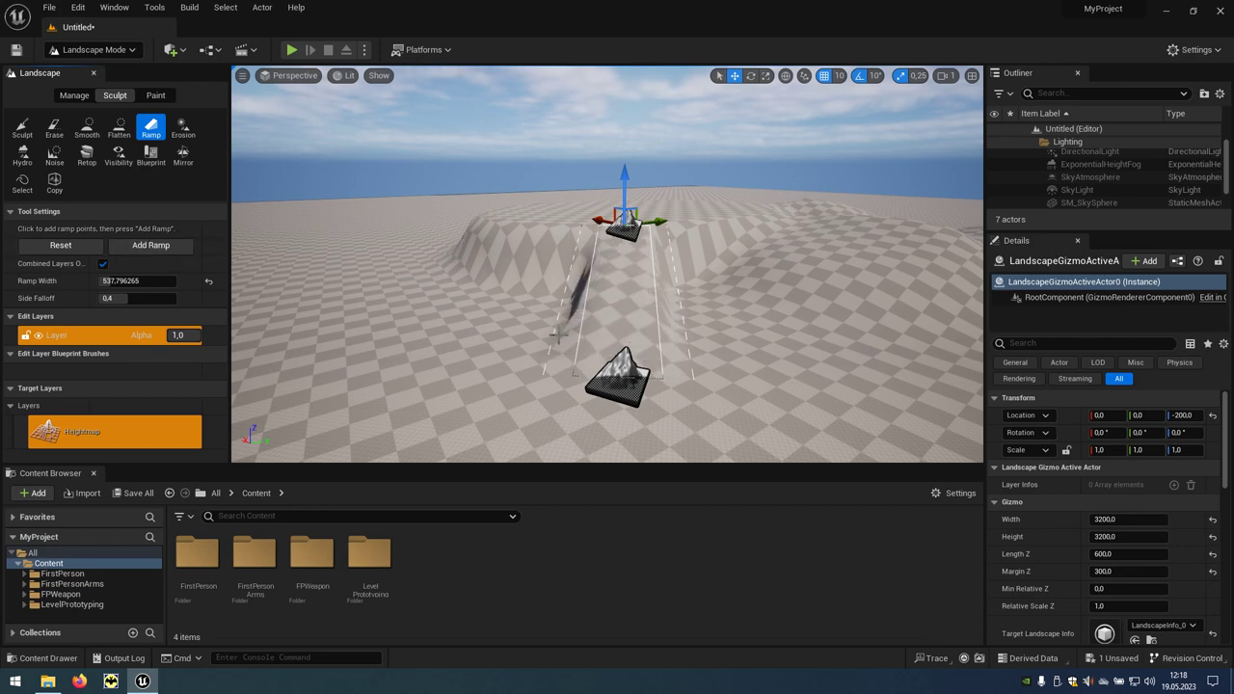
pyautogui.scroll(5, 436, 164)
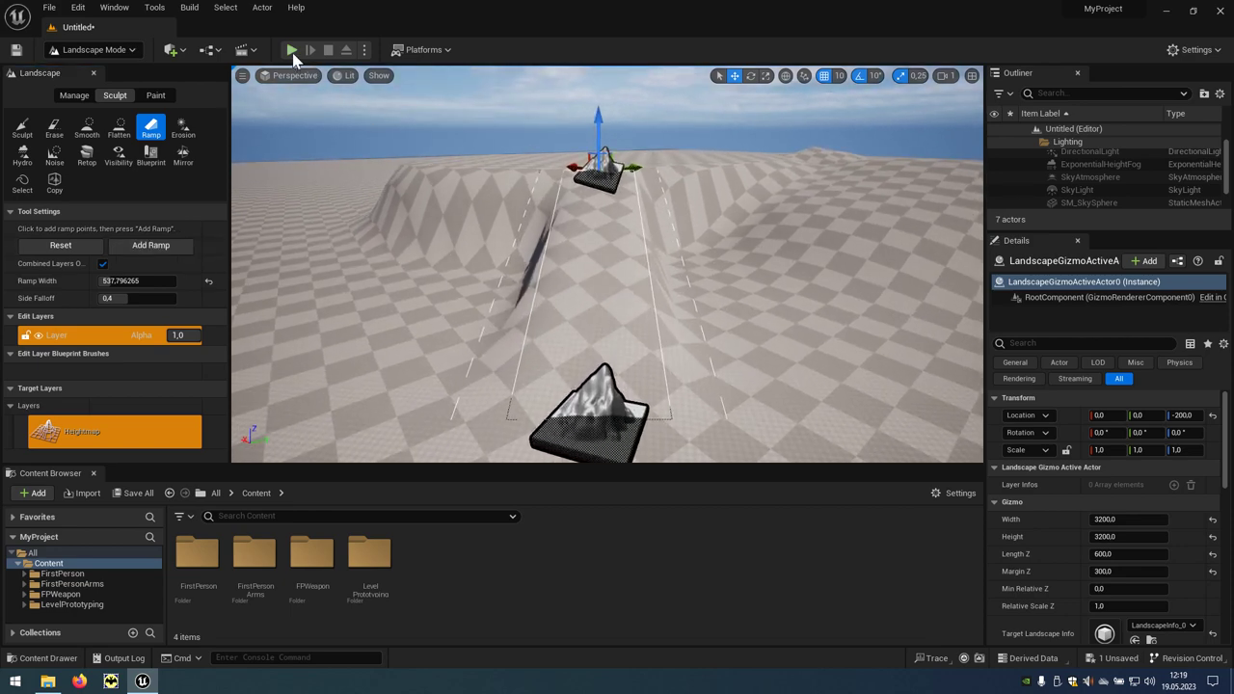
# - Play-test walking up and down the new ramp, then stop and turn the view along it
pyautogui.click(291, 49)
pyautogui.click(545, 161)
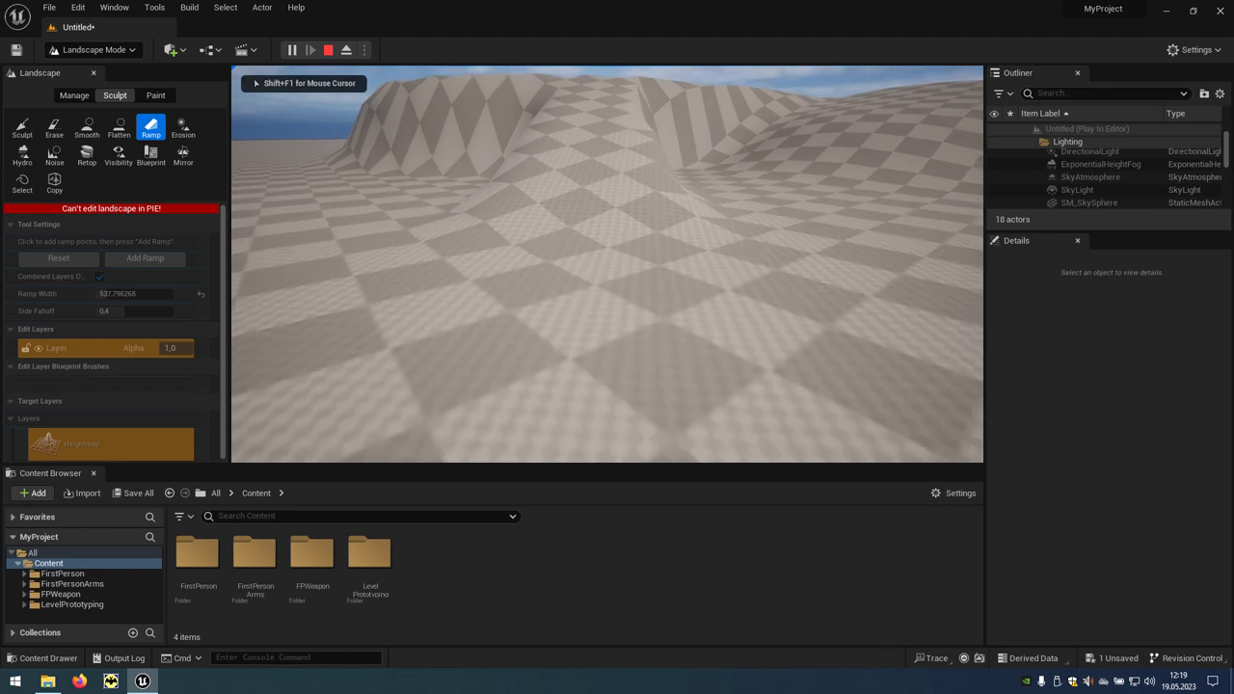
pyautogui.press('w')
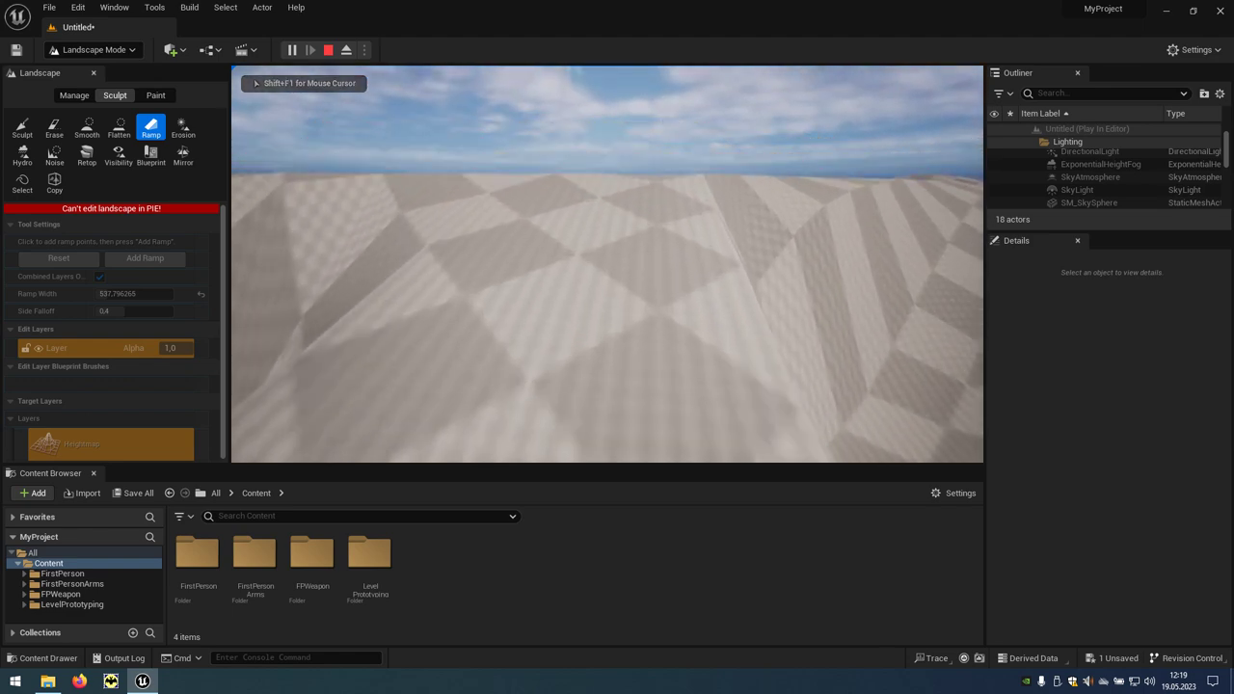
pyautogui.press('w')
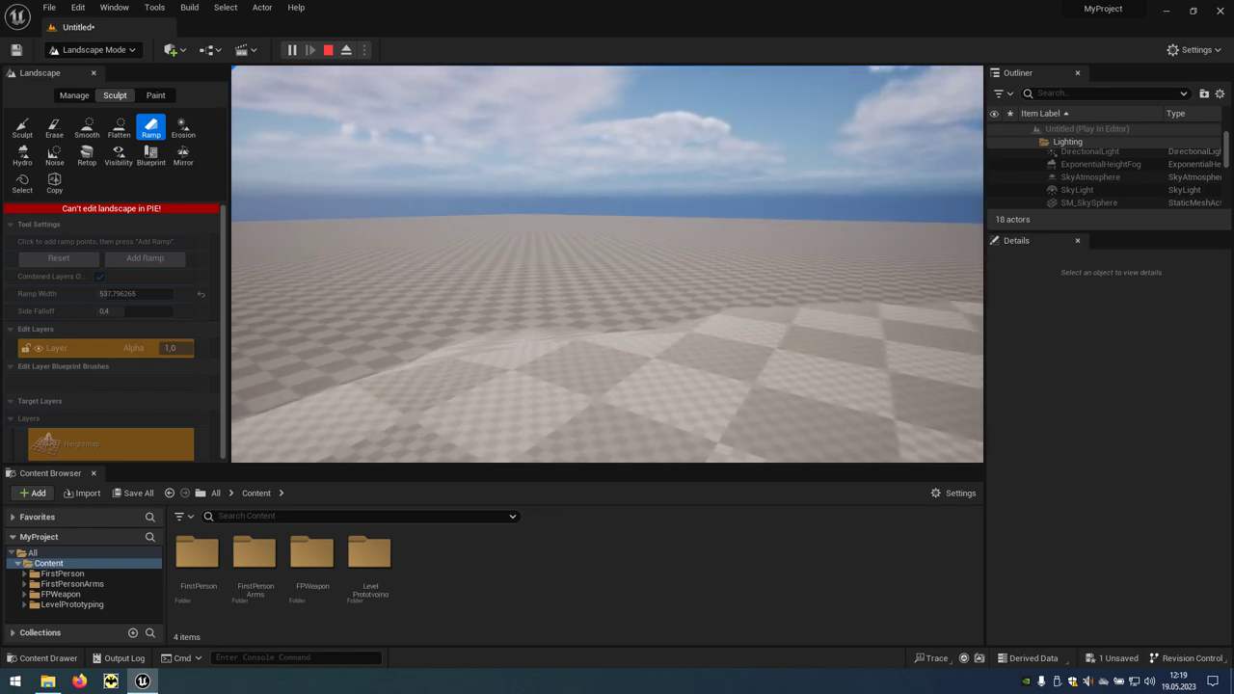
pyautogui.press('Escape')
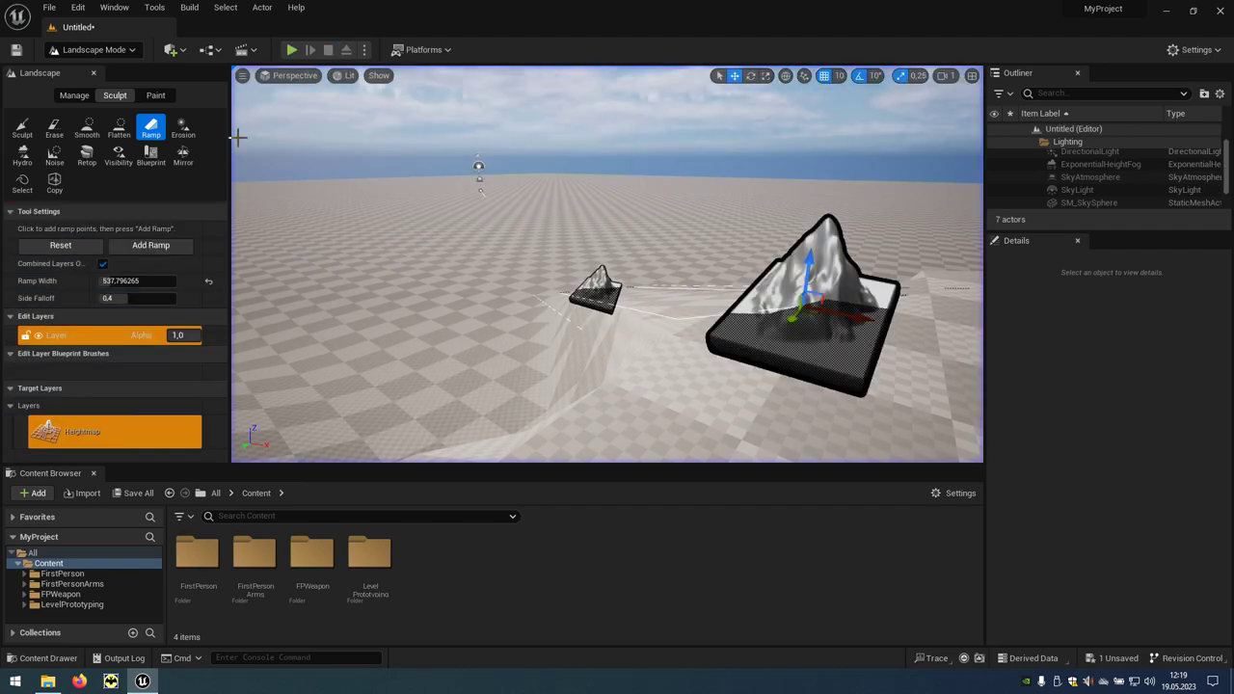
pyautogui.moveTo(573, 369); pyautogui.dragTo(540, 370, button='right')
pyautogui.moveTo(608, 289); pyautogui.dragTo(578, 290, button='right')
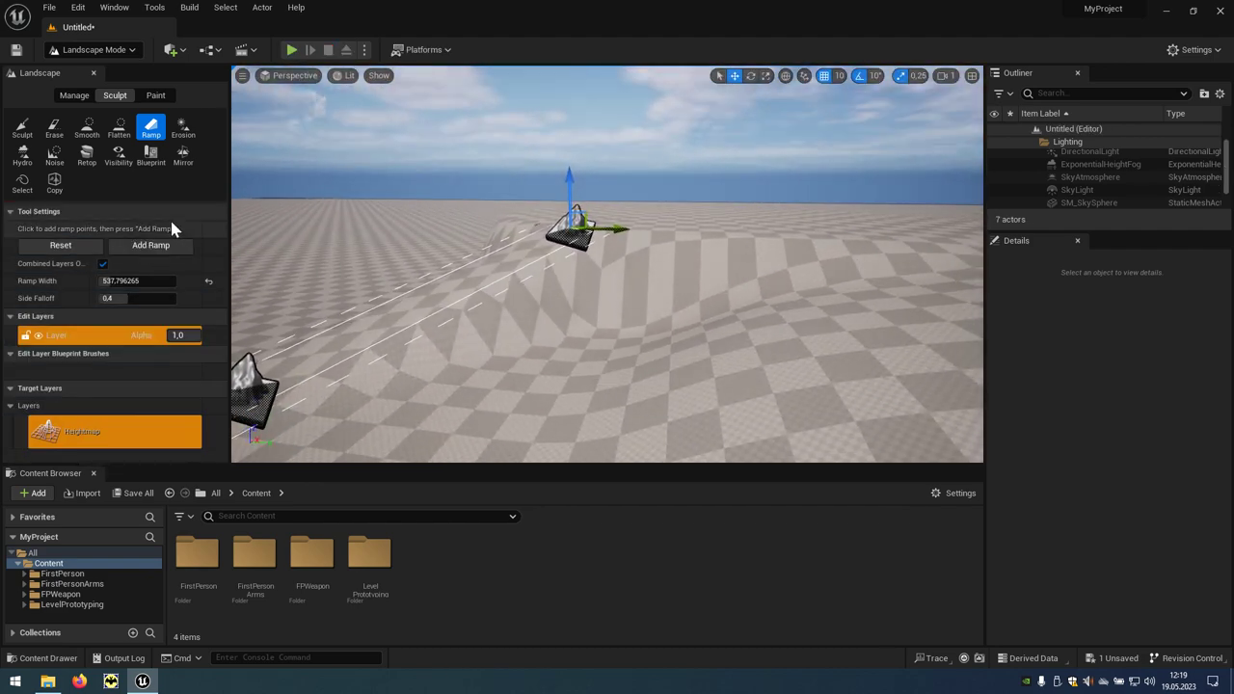
# - Sculpt two large rounded hills from the flat ground, the second on the right
pyautogui.click(22, 128)
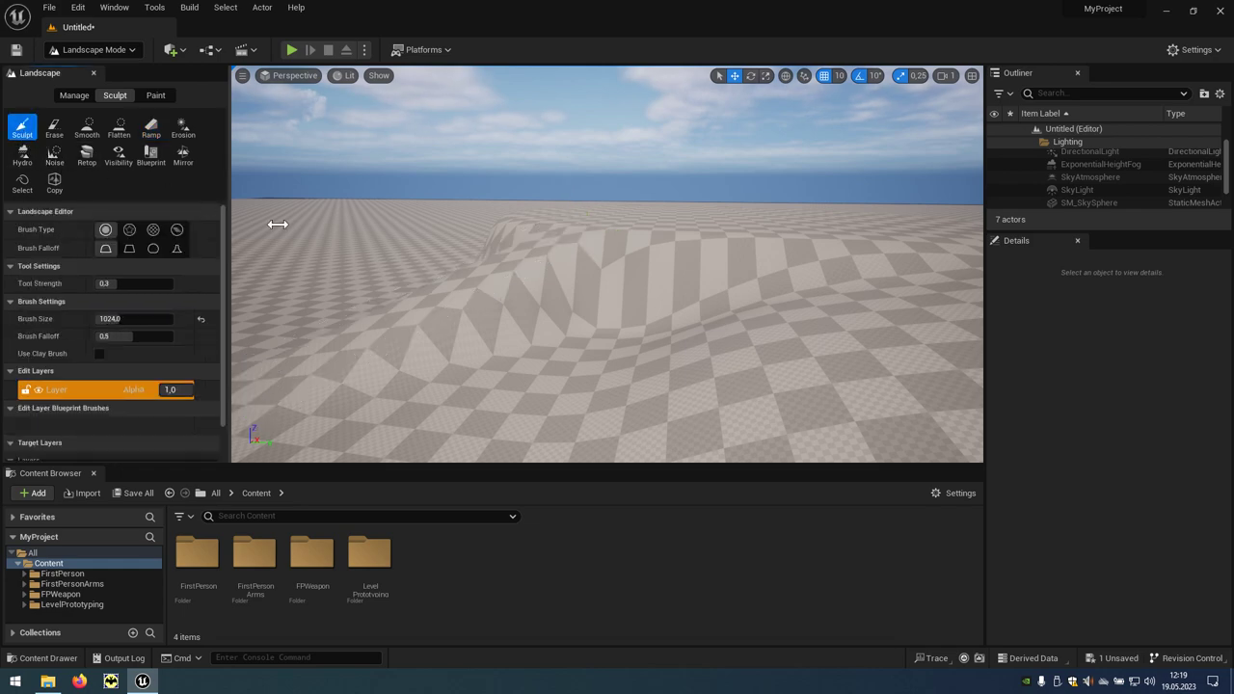
pyautogui.moveTo(275, 220); pyautogui.dragTo(352, 253, button='right')
pyautogui.moveTo(352, 253); pyautogui.dragTo(755, 352)
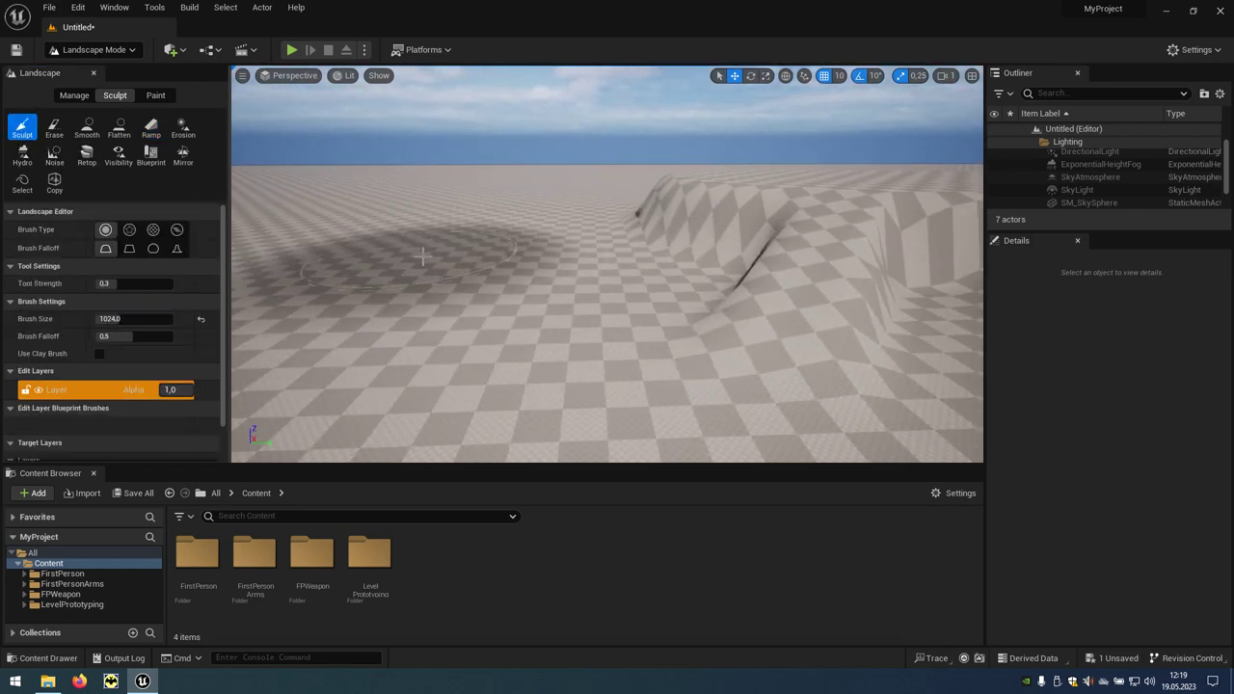
pyautogui.moveTo(755, 352)
pyautogui.mouseDown(button='right')
pyautogui.moveTo(915, 325)
pyautogui.moveTo(863, 230)
pyautogui.mouseUp(button='right')
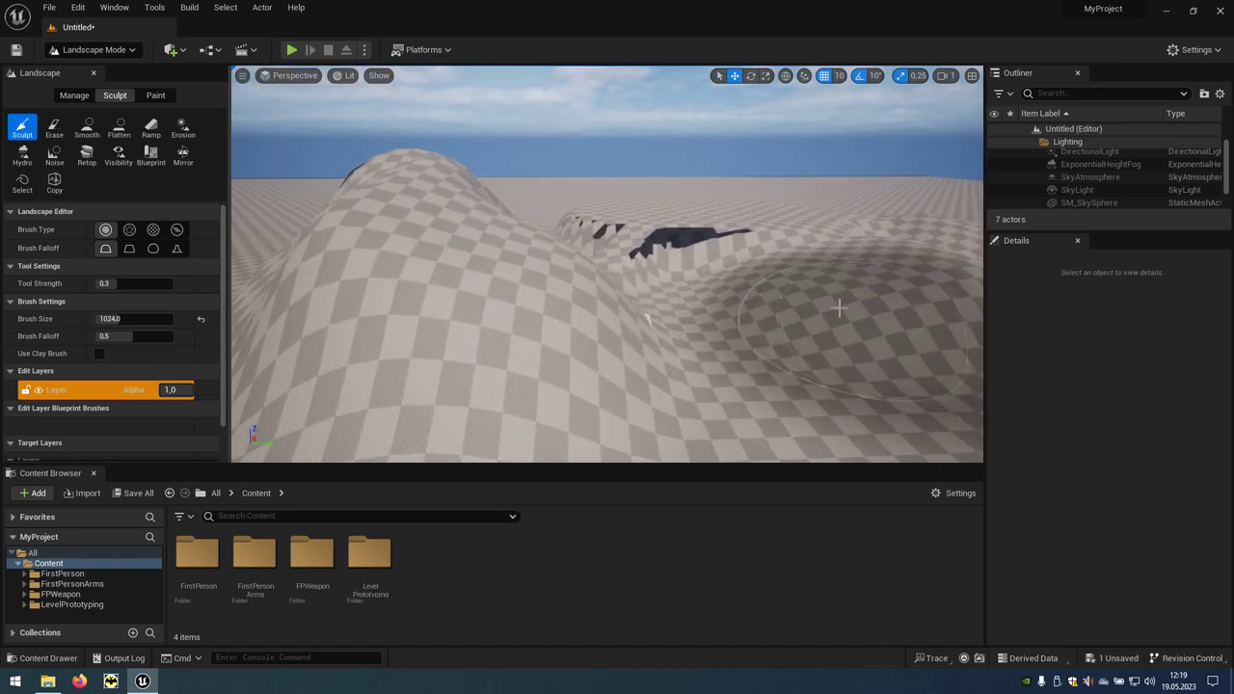
pyautogui.moveTo(863, 230); pyautogui.dragTo(502, 210)
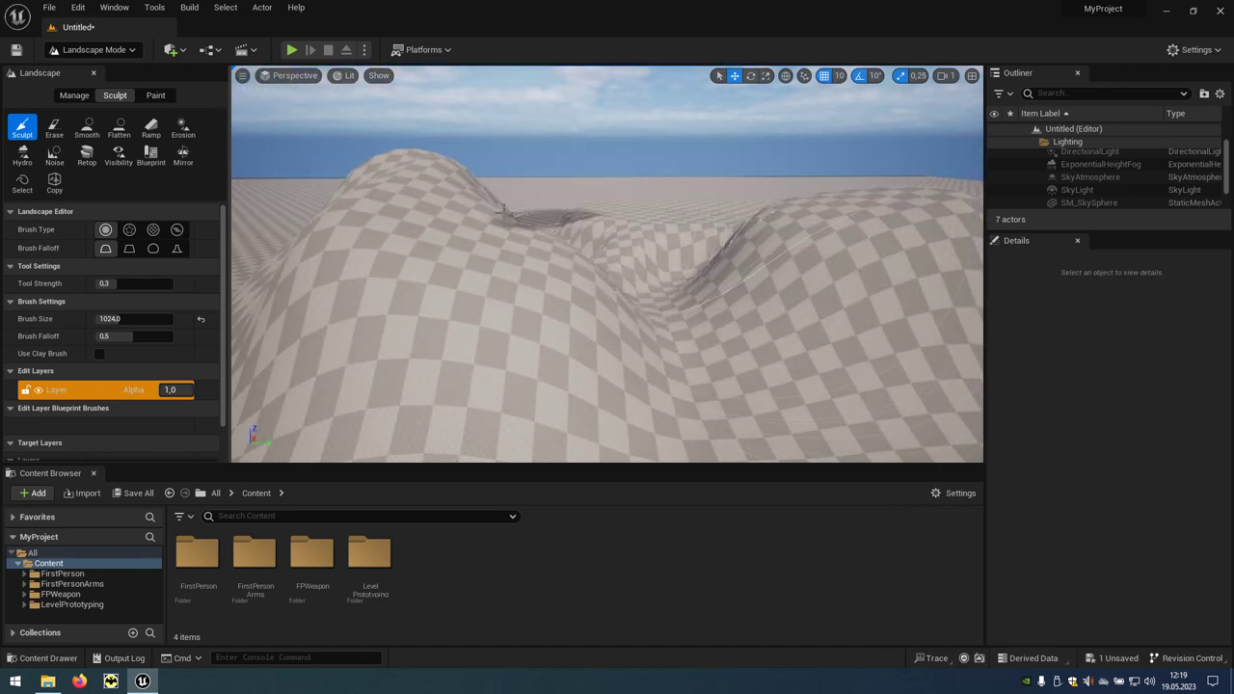
# - Brush thermal erosion back and forth across the hills, cutting dark gullies into their slopes
pyautogui.click(183, 131)
pyautogui.scroll(-5, 399, 260)
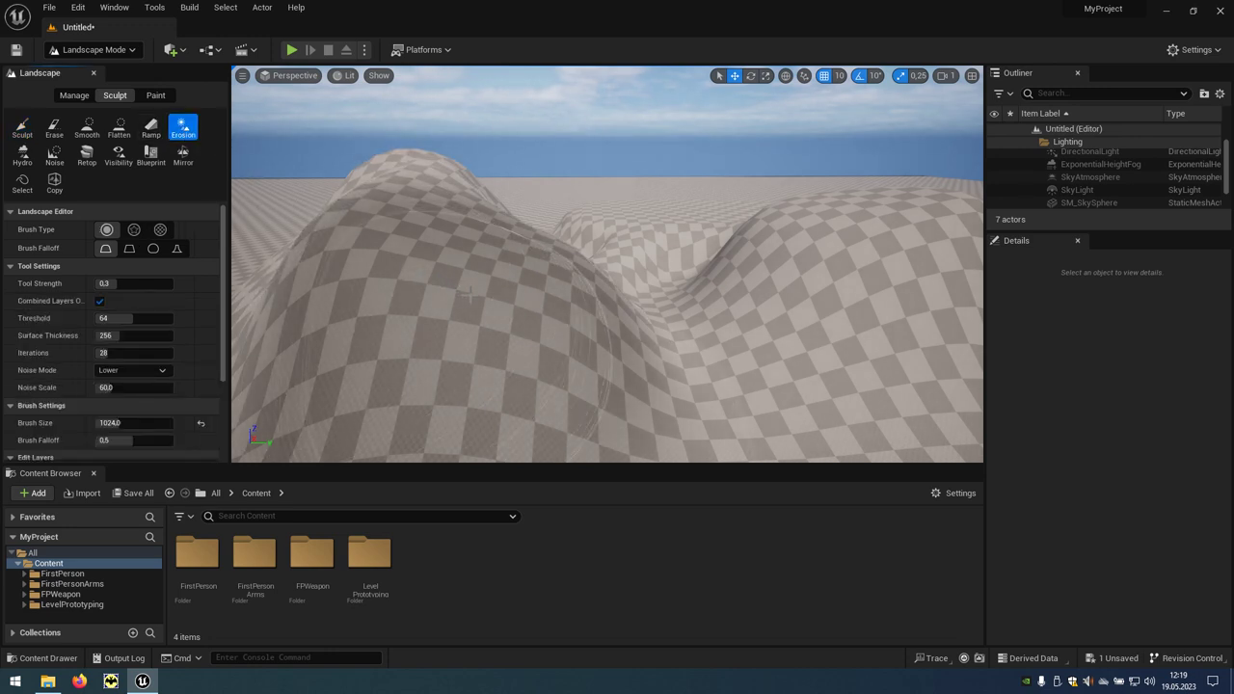
pyautogui.moveTo(472, 289)
pyautogui.mouseDown()
pyautogui.moveTo(775, 287)
pyautogui.moveTo(508, 262)
pyautogui.mouseUp()
pyautogui.moveTo(507, 262)
pyautogui.mouseDown(button='right')
pyautogui.moveTo(521, 270)
pyautogui.moveTo(505, 232)
pyautogui.mouseUp(button='right')
pyautogui.moveTo(505, 231); pyautogui.dragTo(555, 287)
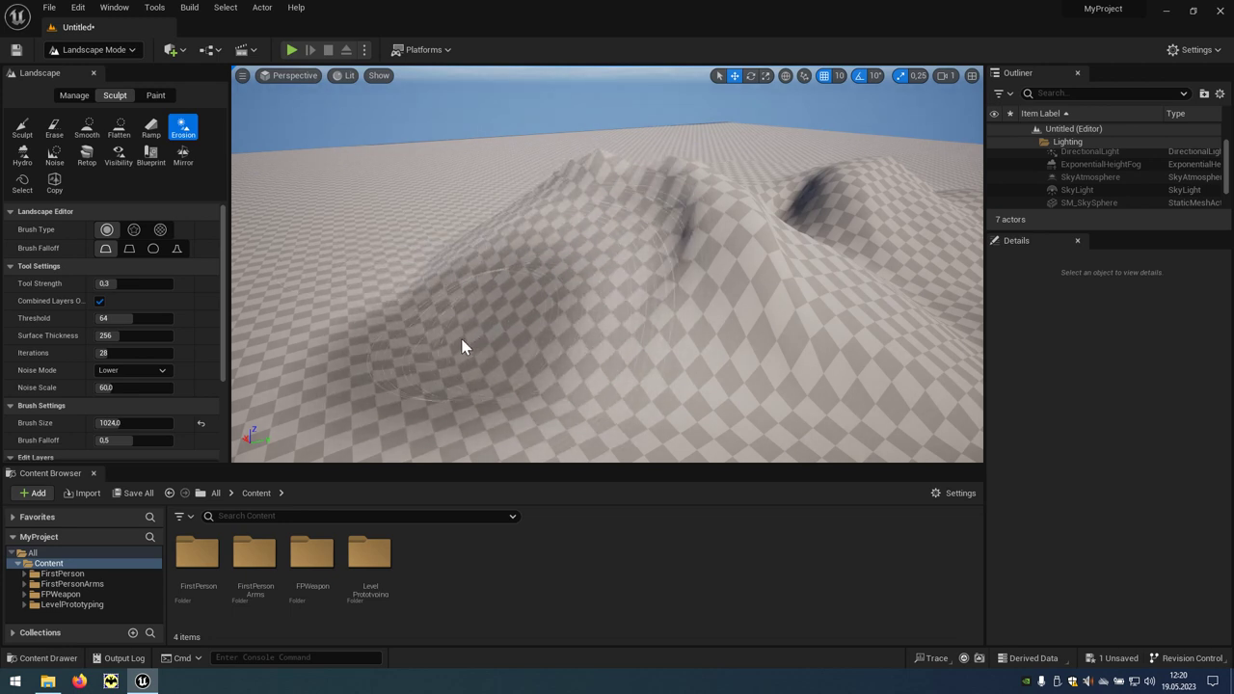
pyautogui.moveTo(554, 286); pyautogui.dragTo(290, 228)
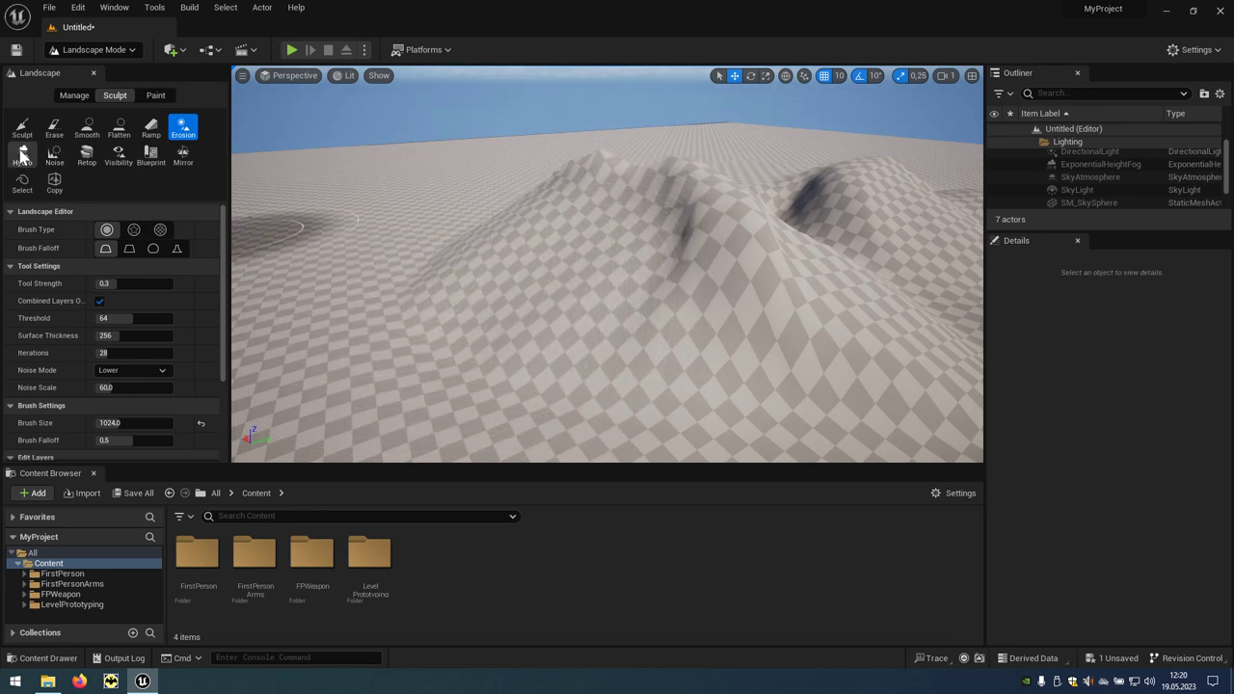
# - Paint hydraulic erosion over the hill slopes and ridge, leaving a pit and a flattened ridge top
pyautogui.click(21, 159)
pyautogui.moveTo(521, 227)
pyautogui.mouseDown()
pyautogui.moveTo(696, 239)
pyautogui.moveTo(704, 253)
pyautogui.mouseUp()
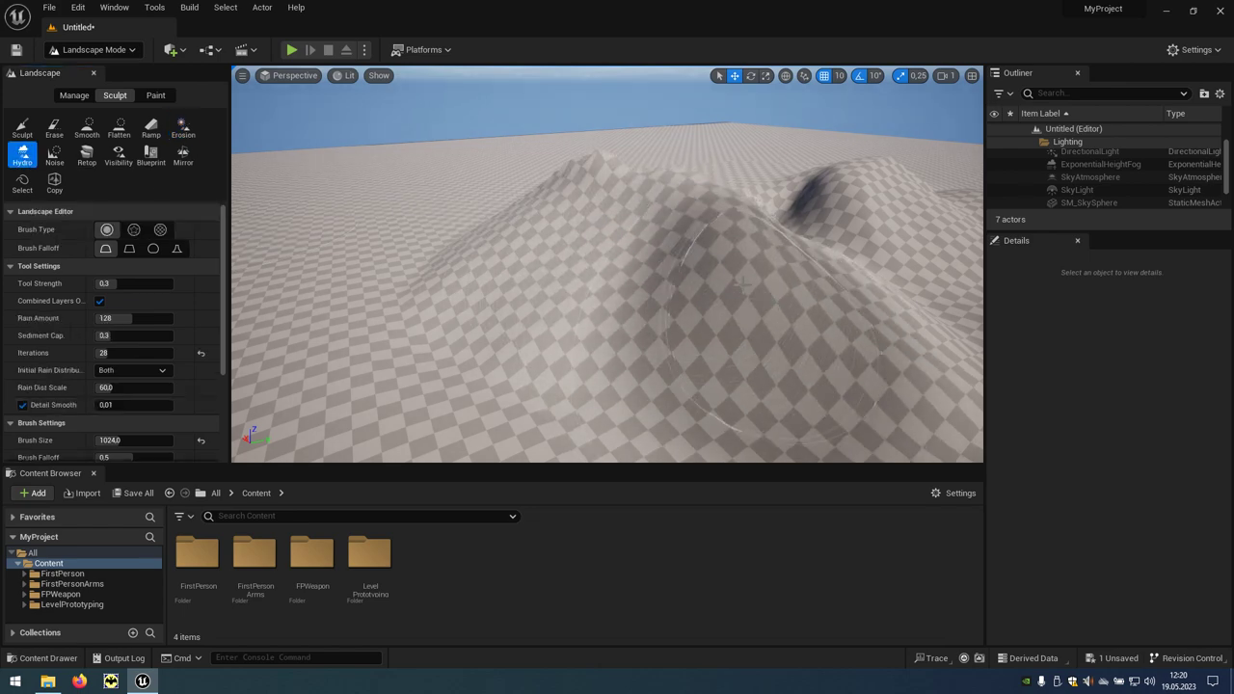
pyautogui.moveTo(916, 372)
pyautogui.mouseDown(button='right')
pyautogui.moveTo(955, 278)
pyautogui.moveTo(519, 222)
pyautogui.mouseUp(button='right')
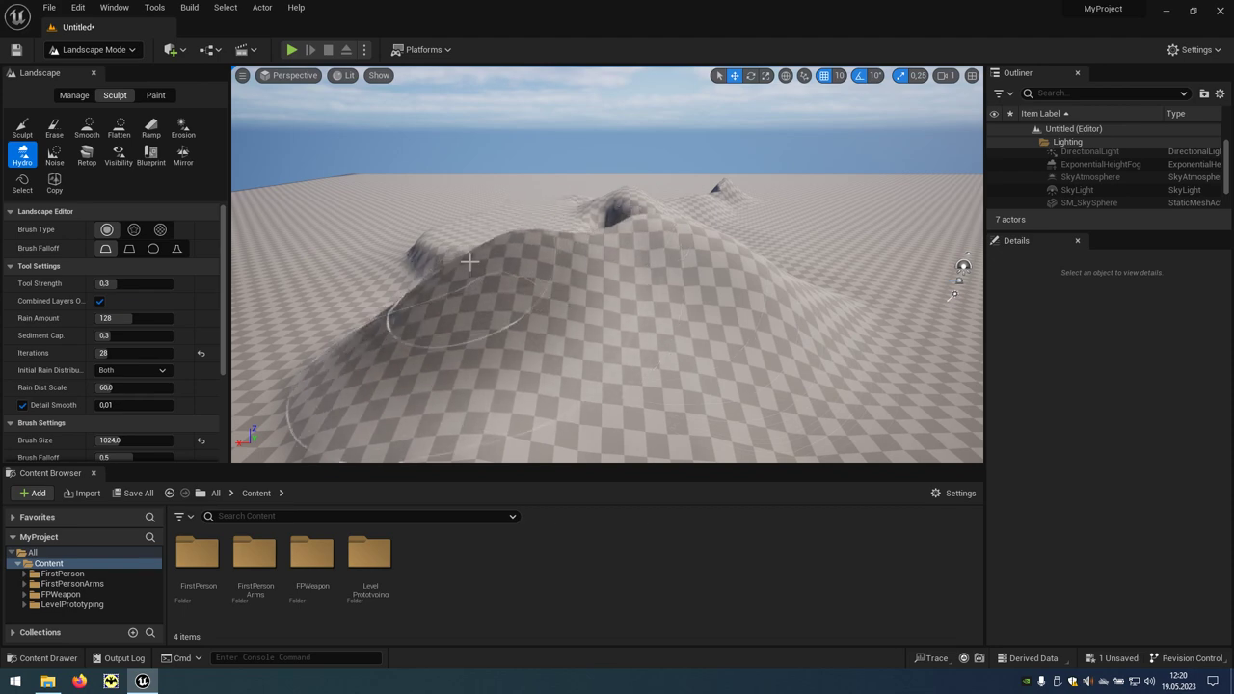
pyautogui.moveTo(435, 279)
pyautogui.mouseDown(button='right')
pyautogui.moveTo(617, 270)
pyautogui.moveTo(588, 280)
pyautogui.mouseUp(button='right')
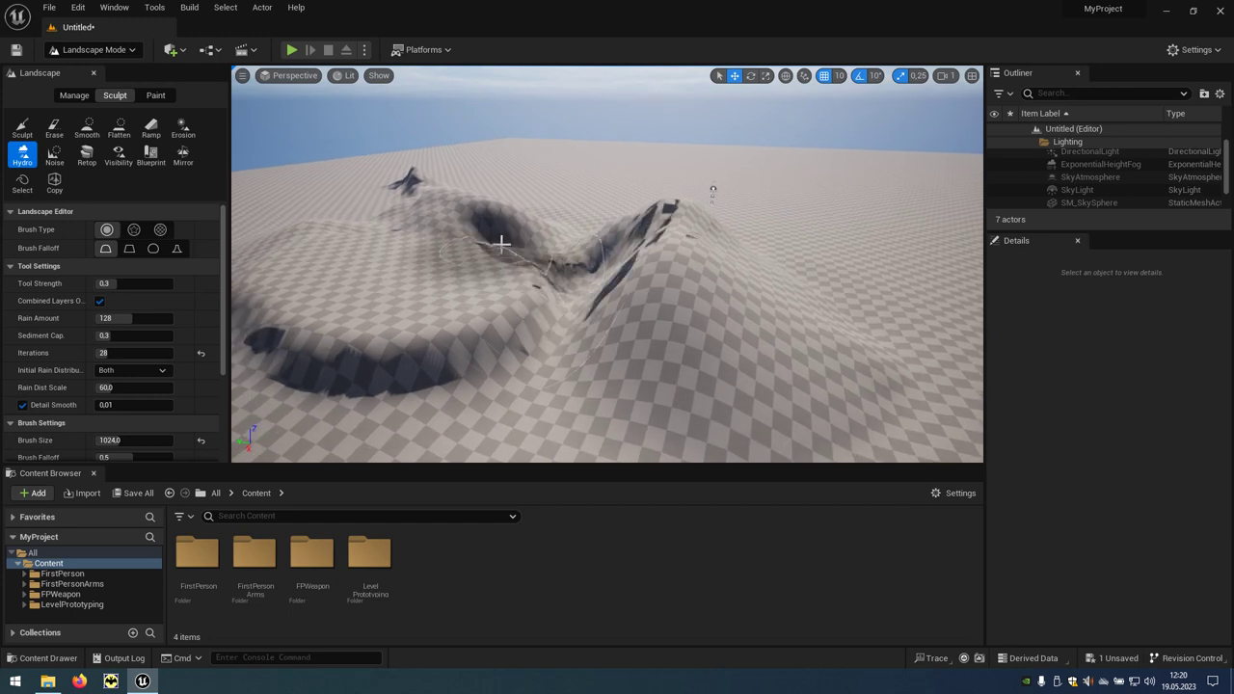
pyautogui.moveTo(589, 280); pyautogui.dragTo(276, 314)
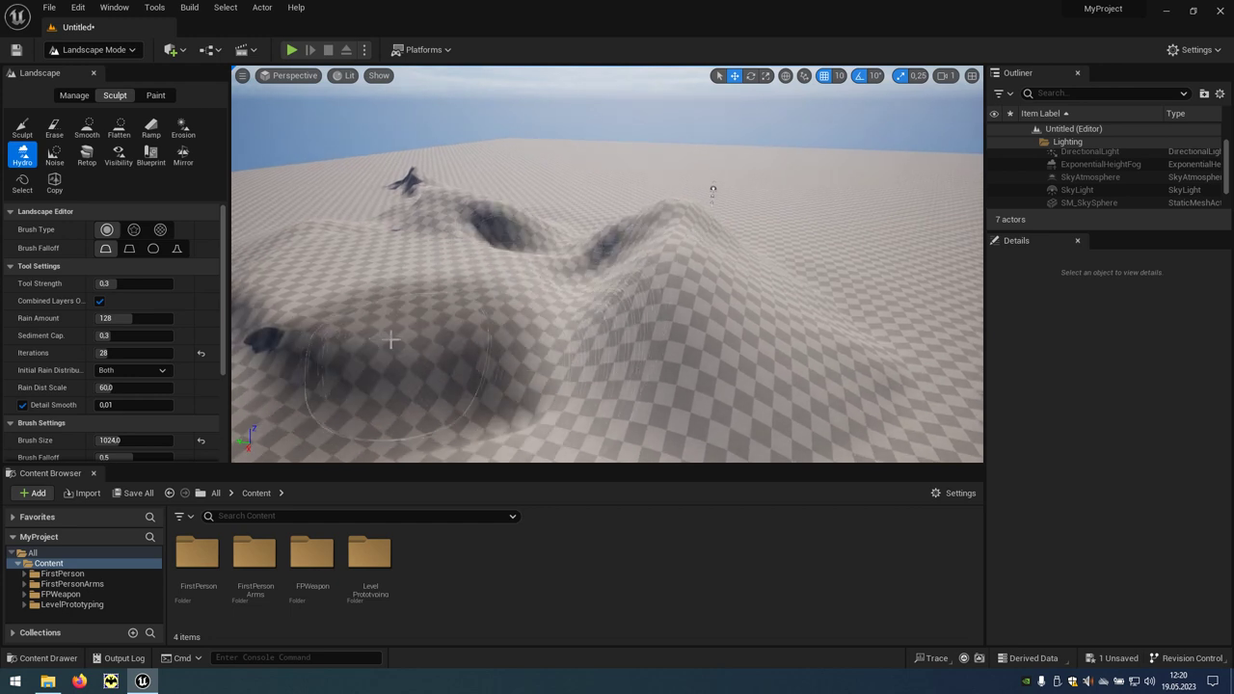
pyautogui.moveTo(403, 216)
pyautogui.mouseDown()
pyautogui.moveTo(501, 200)
pyautogui.moveTo(633, 249)
pyautogui.mouseUp()
pyautogui.moveTo(633, 249); pyautogui.dragTo(632, 249, button='right')
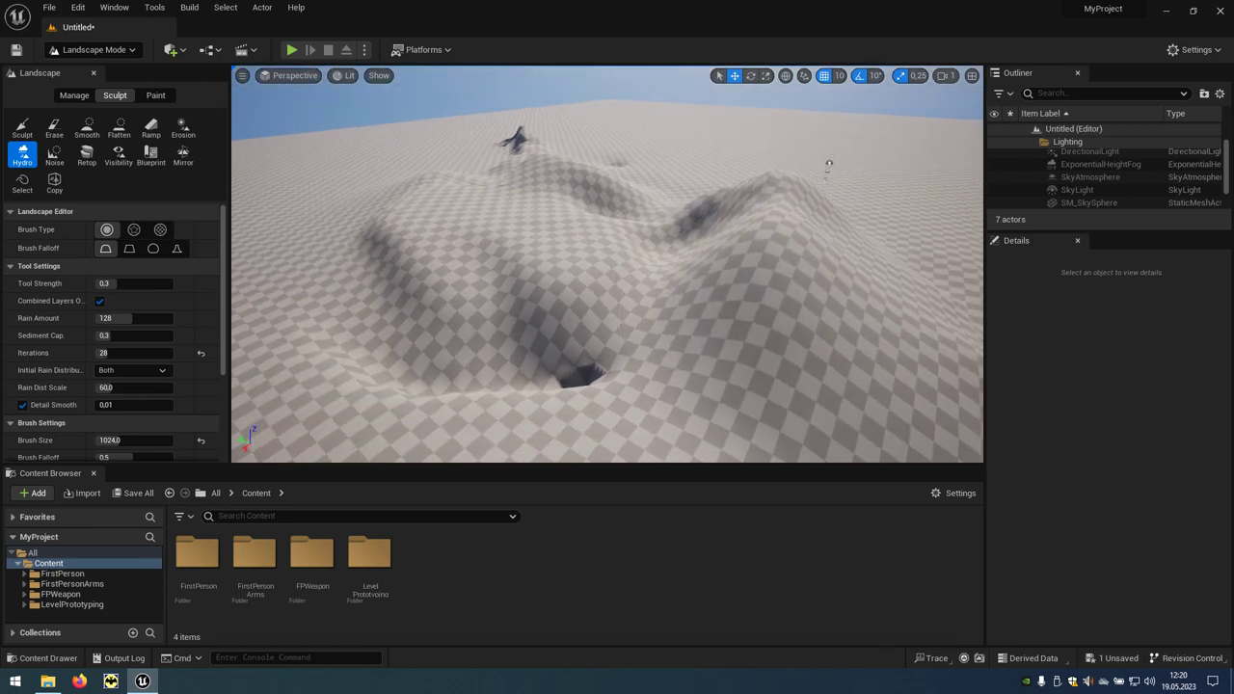
pyautogui.moveTo(879, 186); pyautogui.dragTo(837, 254, button='right')
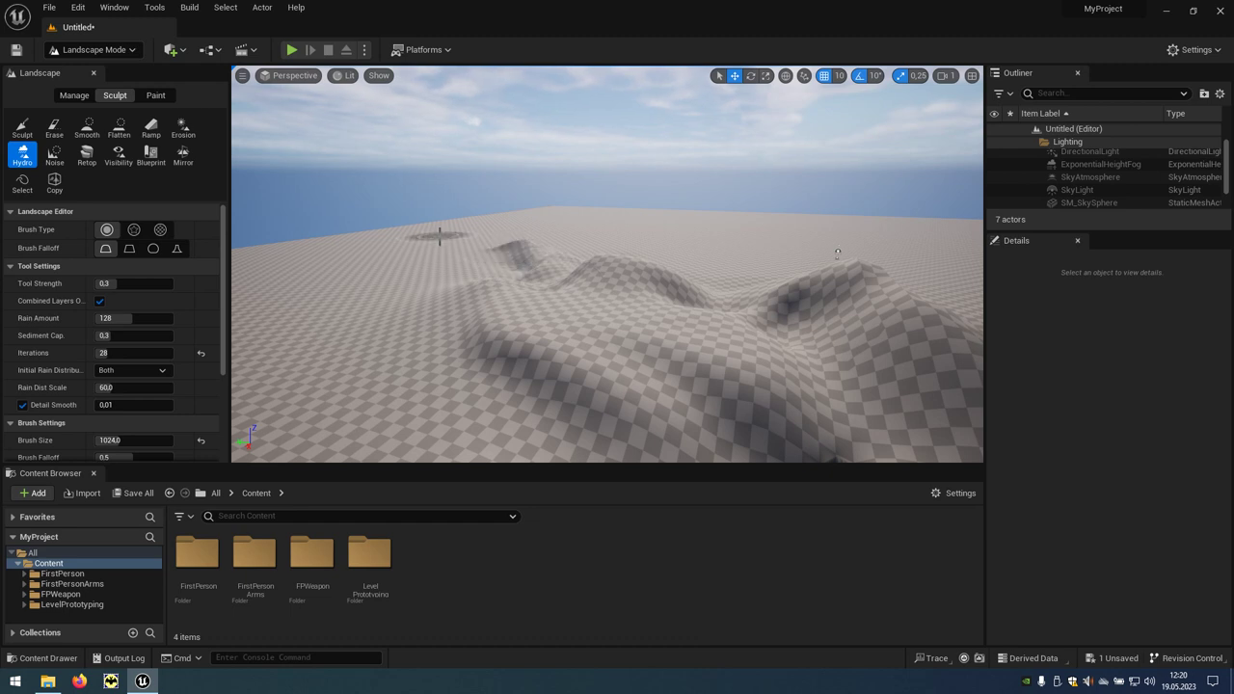
# - Paint noise (scale 128, strength 0.3) over the lower-left terrain and the right hill, forming a dip
pyautogui.click(53, 157)
pyautogui.moveTo(325, 341)
pyautogui.mouseDown()
pyautogui.moveTo(305, 320)
pyautogui.moveTo(672, 334)
pyautogui.moveTo(776, 272)
pyautogui.mouseUp()
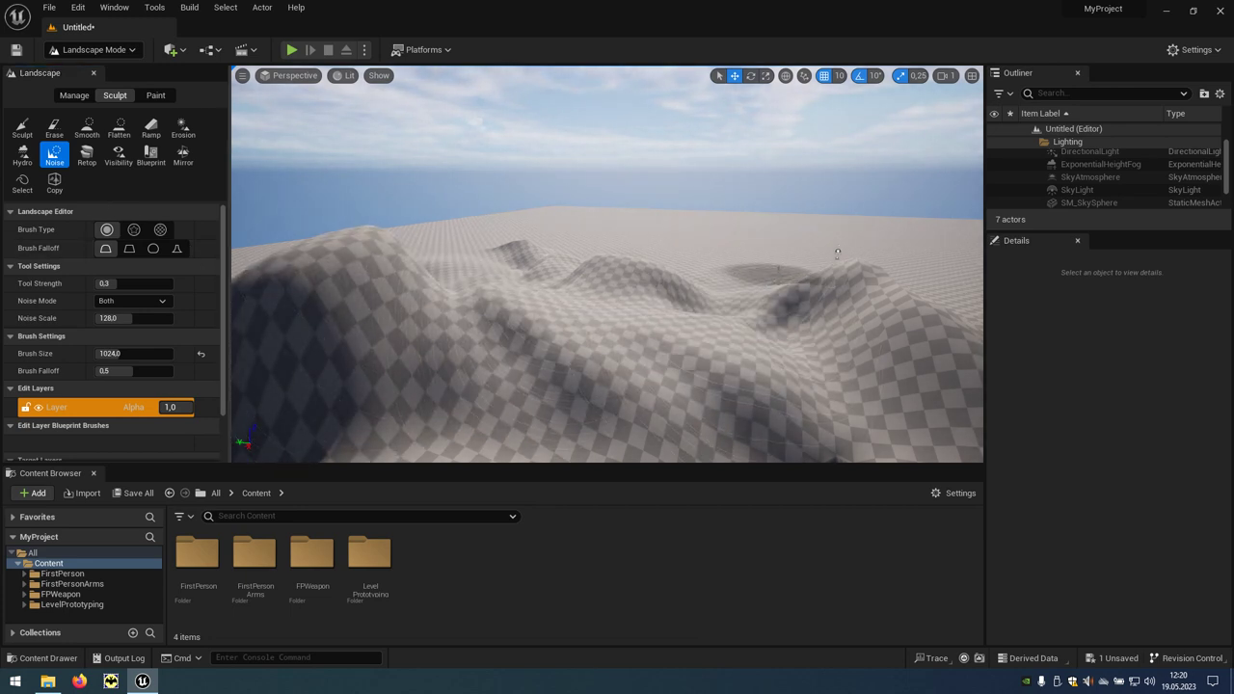
pyautogui.moveTo(701, 303); pyautogui.dragTo(714, 323, button='right')
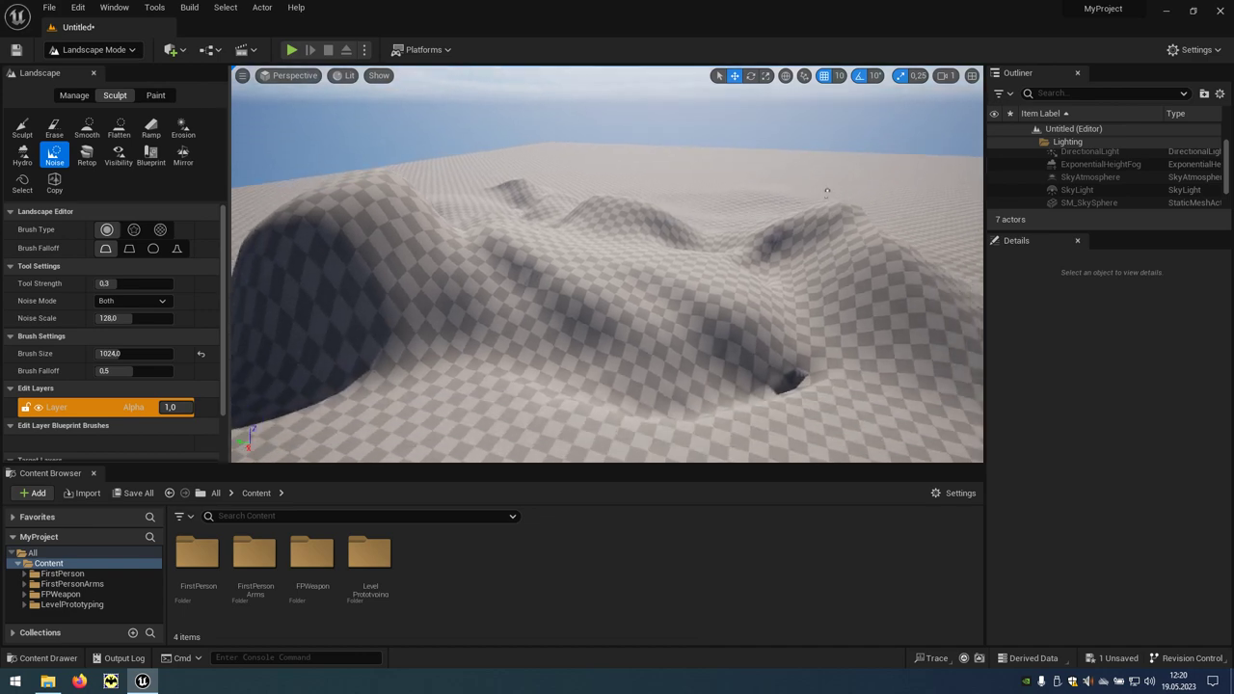
pyautogui.moveTo(713, 323)
pyautogui.mouseDown()
pyautogui.moveTo(750, 234)
pyautogui.moveTo(701, 370)
pyautogui.moveTo(734, 274)
pyautogui.moveTo(826, 203)
pyautogui.mouseUp()
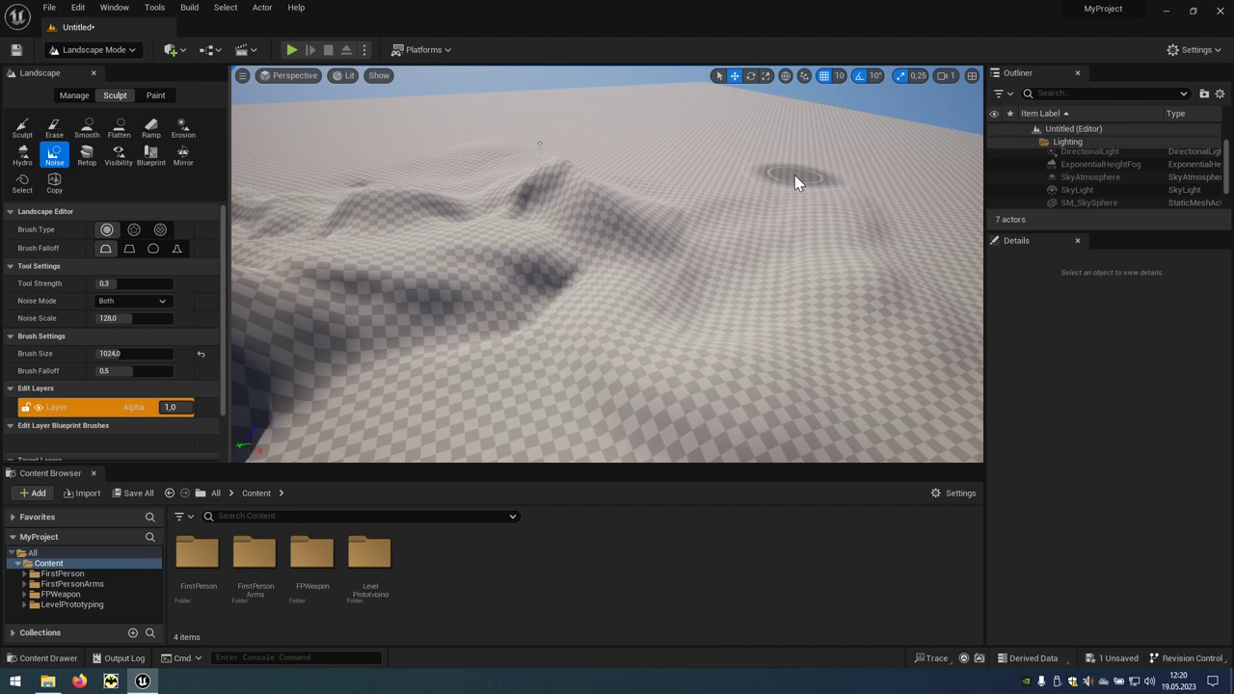
# - Sculpt a mound in the middle of the flat ground and a crater just to its right
pyautogui.click(21, 133)
pyautogui.moveTo(400, 276)
pyautogui.mouseDown(button='right')
pyautogui.moveTo(454, 289)
pyautogui.moveTo(551, 358)
pyautogui.mouseUp(button='right')
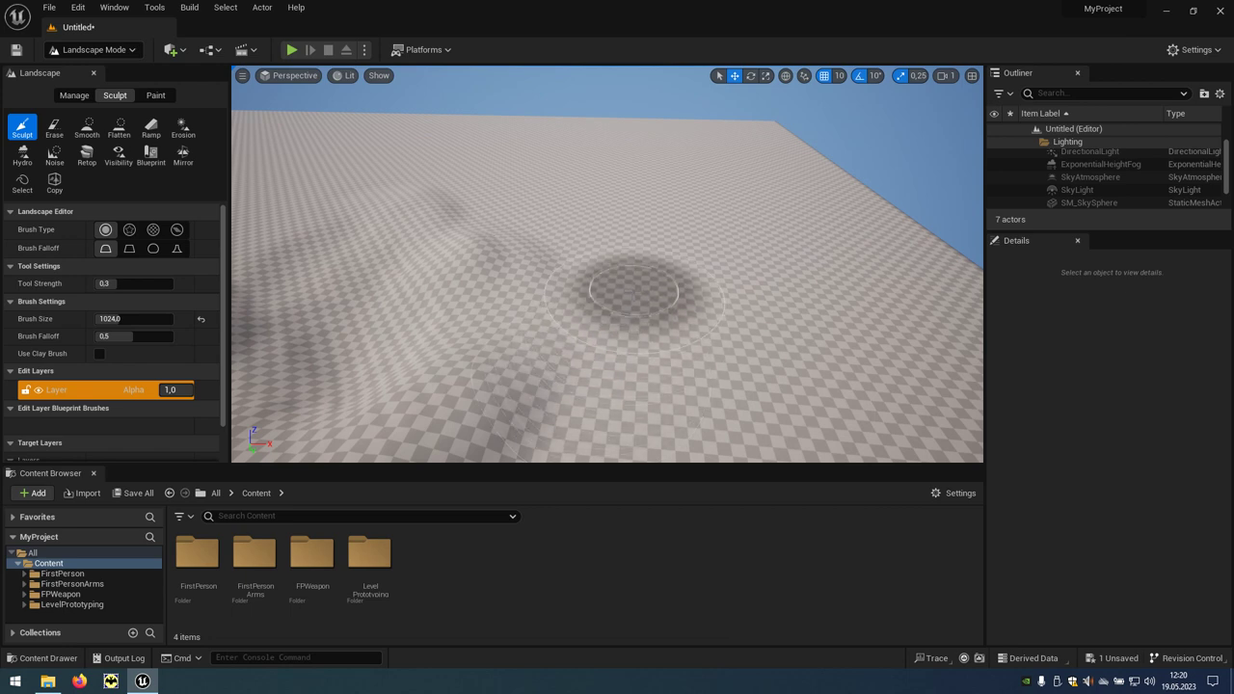
pyautogui.moveTo(634, 296); pyautogui.dragTo(642, 289)
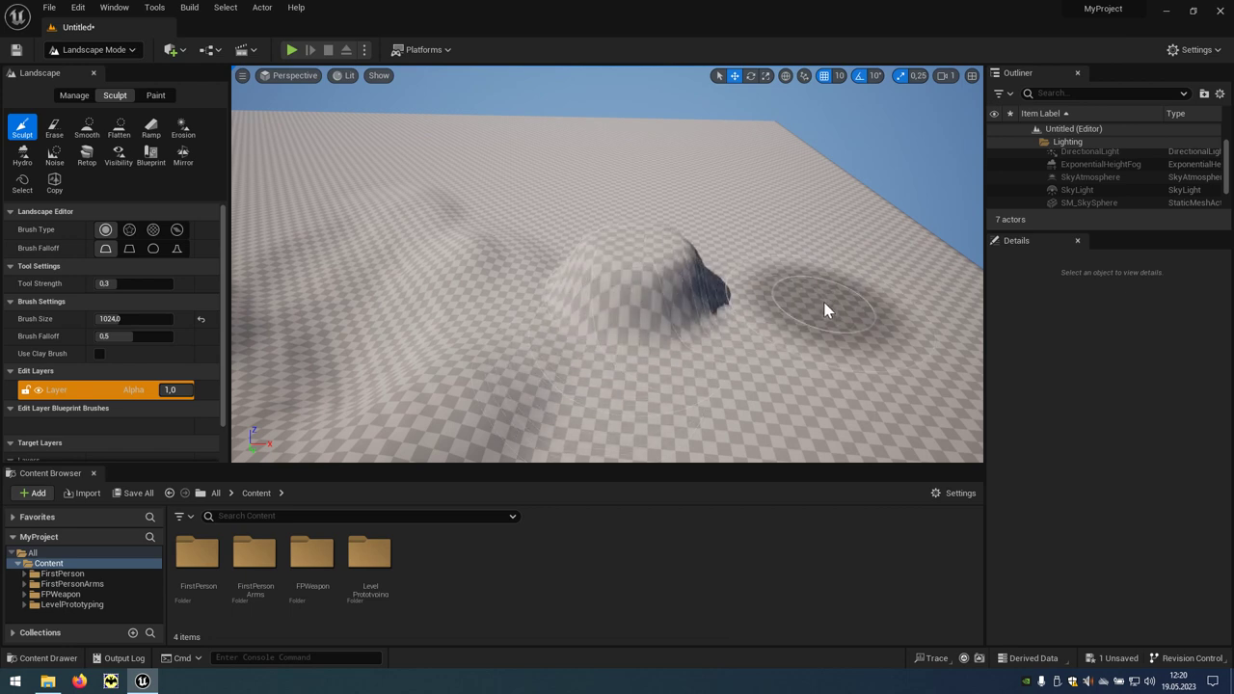
pyautogui.keyDown('shift'); pyautogui.moveTo(824, 310); pyautogui.dragTo(820, 303); pyautogui.keyUp('shift')
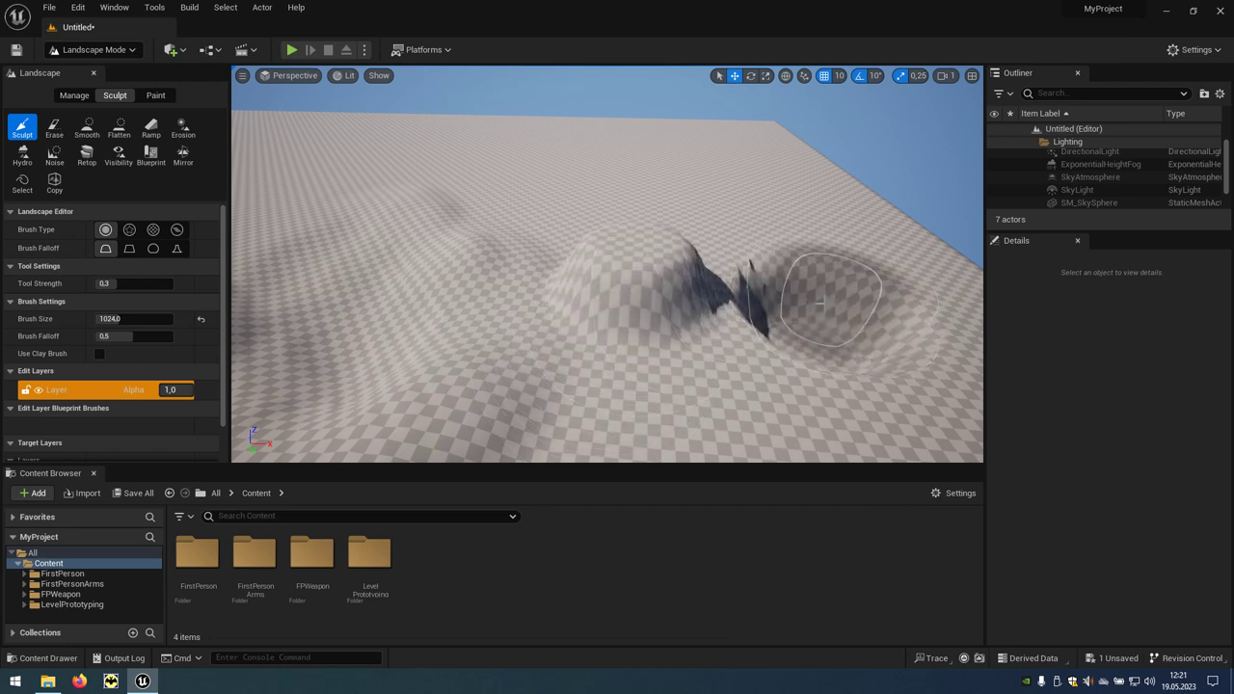
# - Fly the viewport down from a new angle, close to the terrain surface
pyautogui.moveTo(827, 303); pyautogui.dragTo(761, 327, button='right')
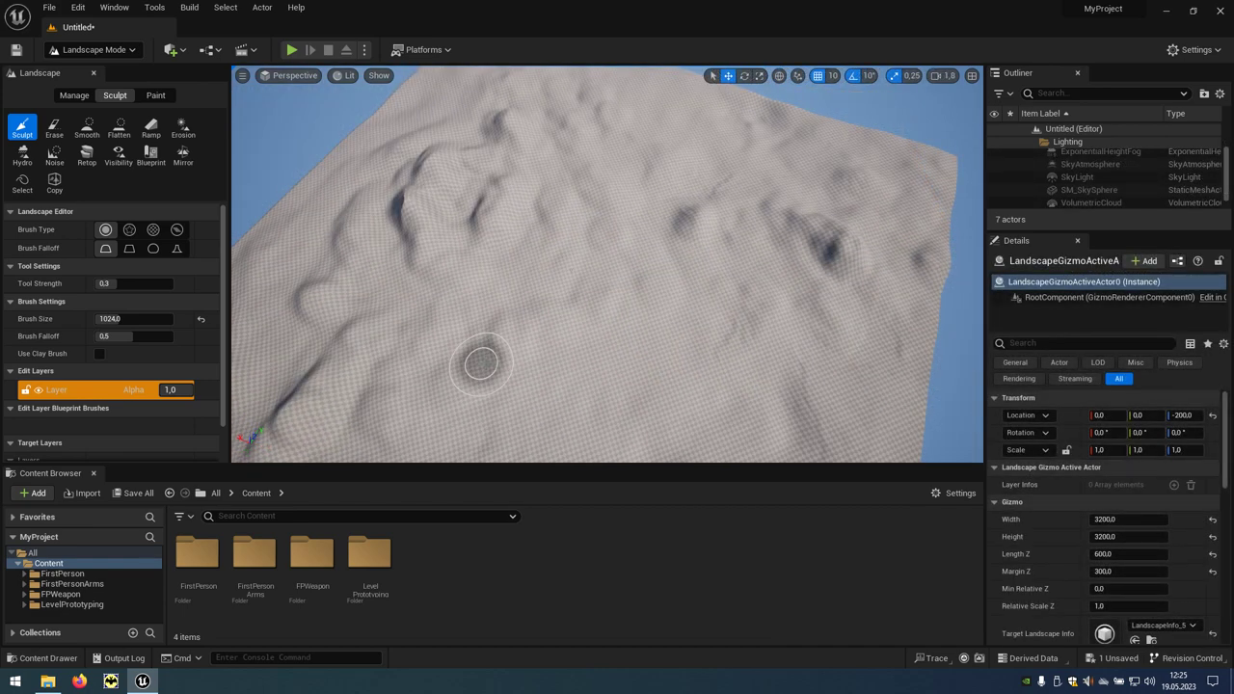
pyautogui.moveTo(680, 219); pyautogui.dragTo(680, 219, button='right')
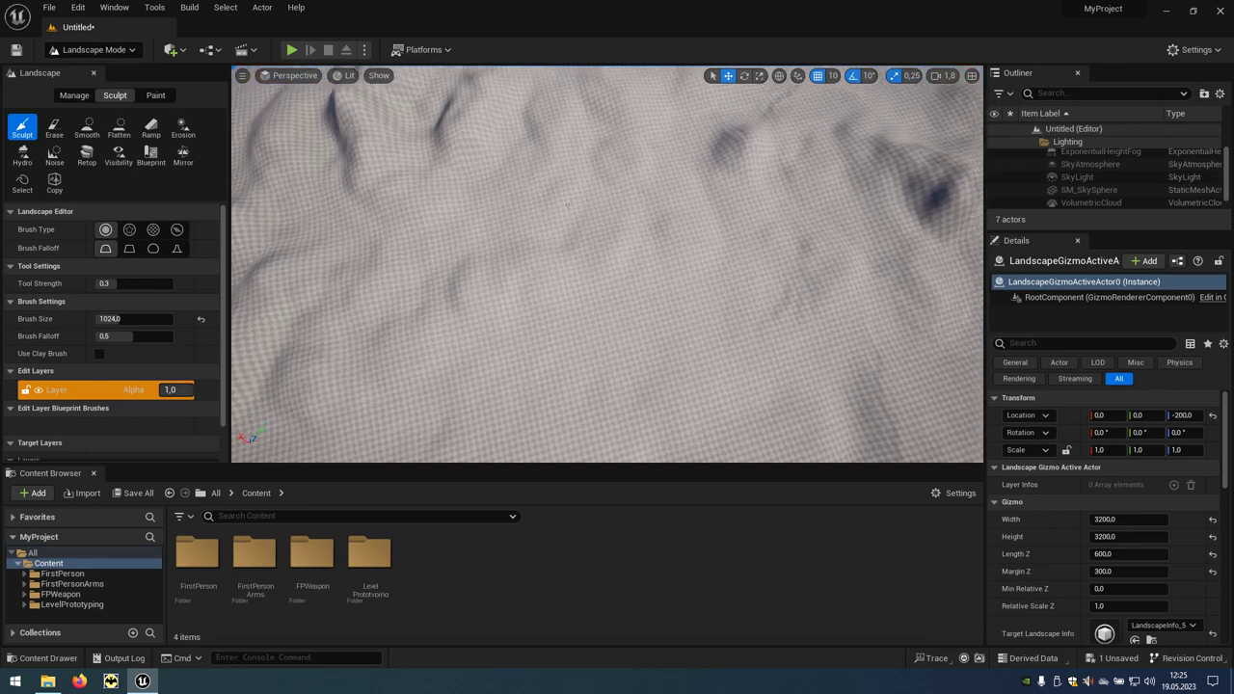
pyautogui.moveTo(779, 151); pyautogui.dragTo(525, 307, button='right')
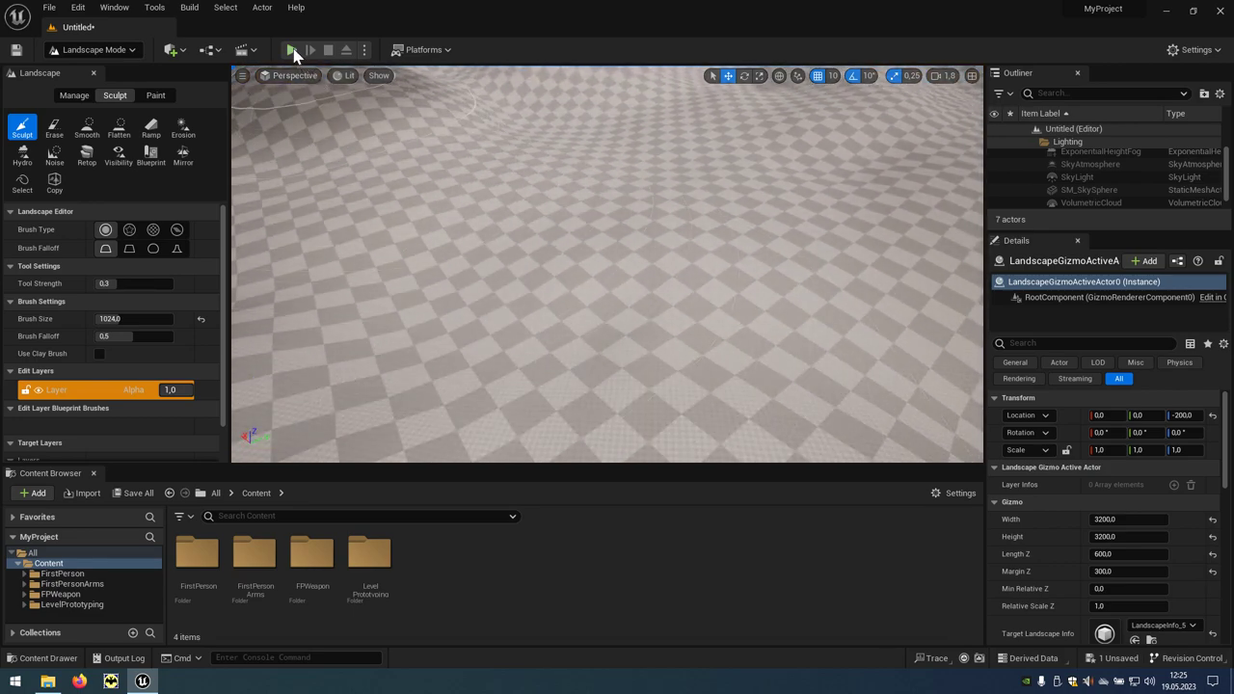
# - Play the level, walk forward with W toward the hills, then exit with Esc
pyautogui.click(292, 50)
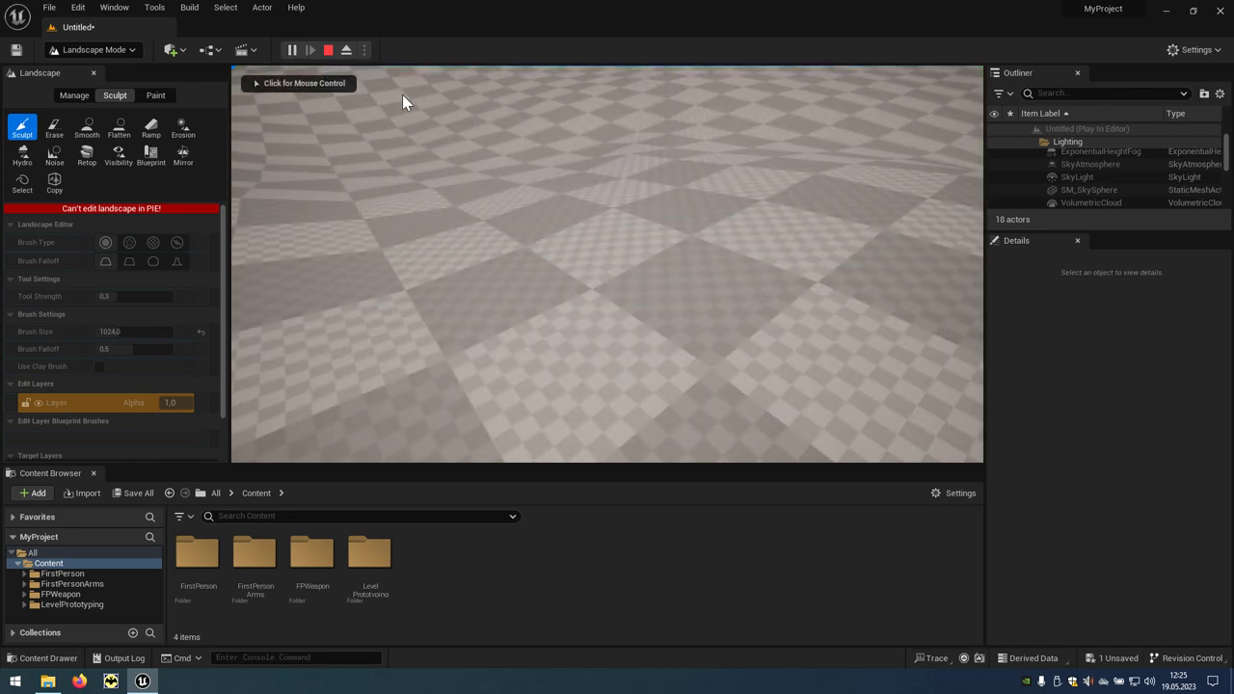
pyautogui.moveTo(608, 264)
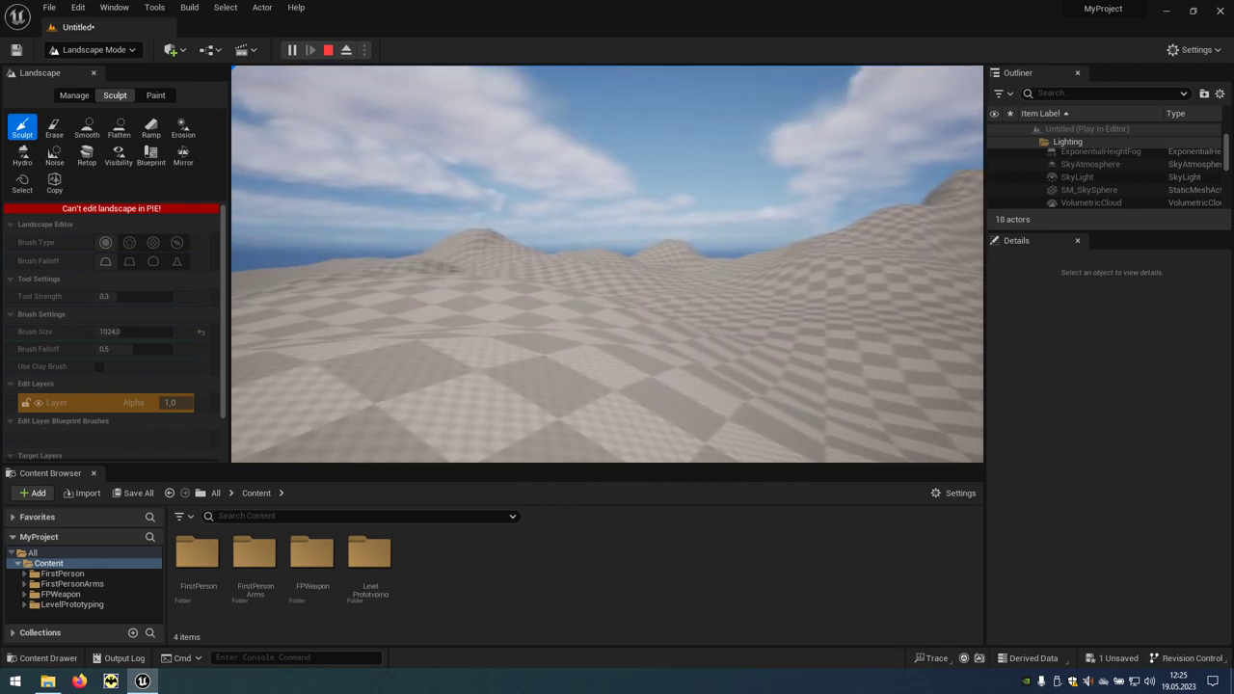
pyautogui.press('w')
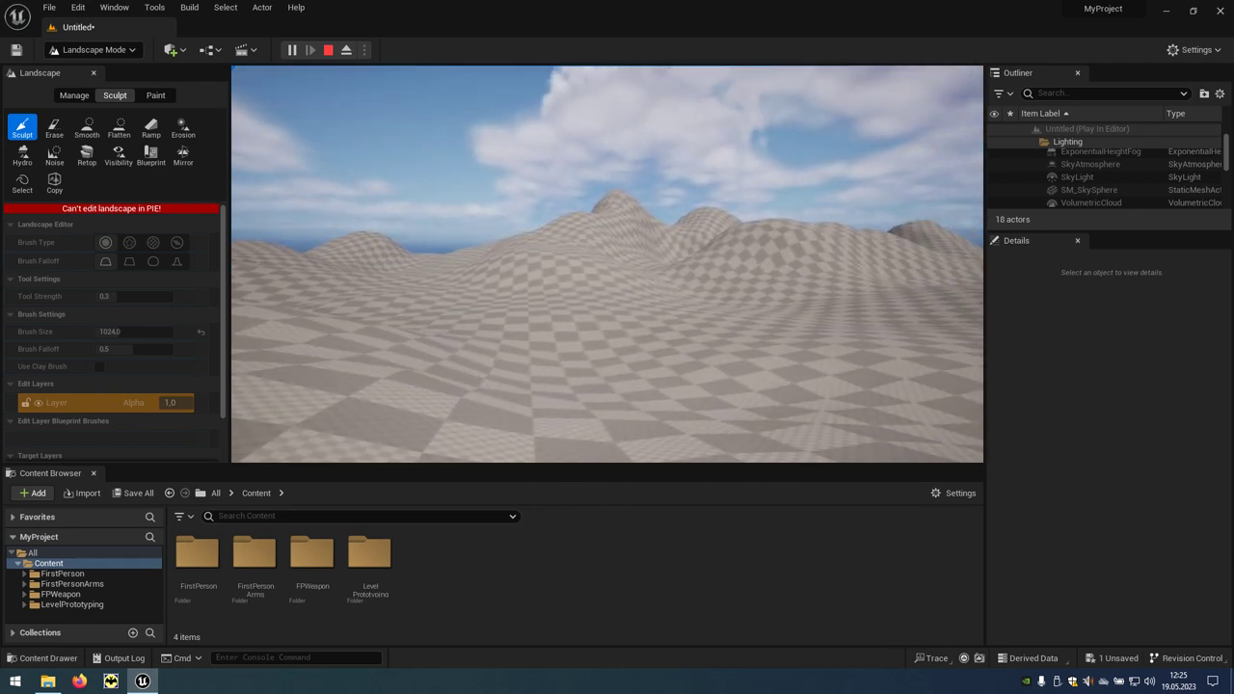
pyautogui.press('Escape')
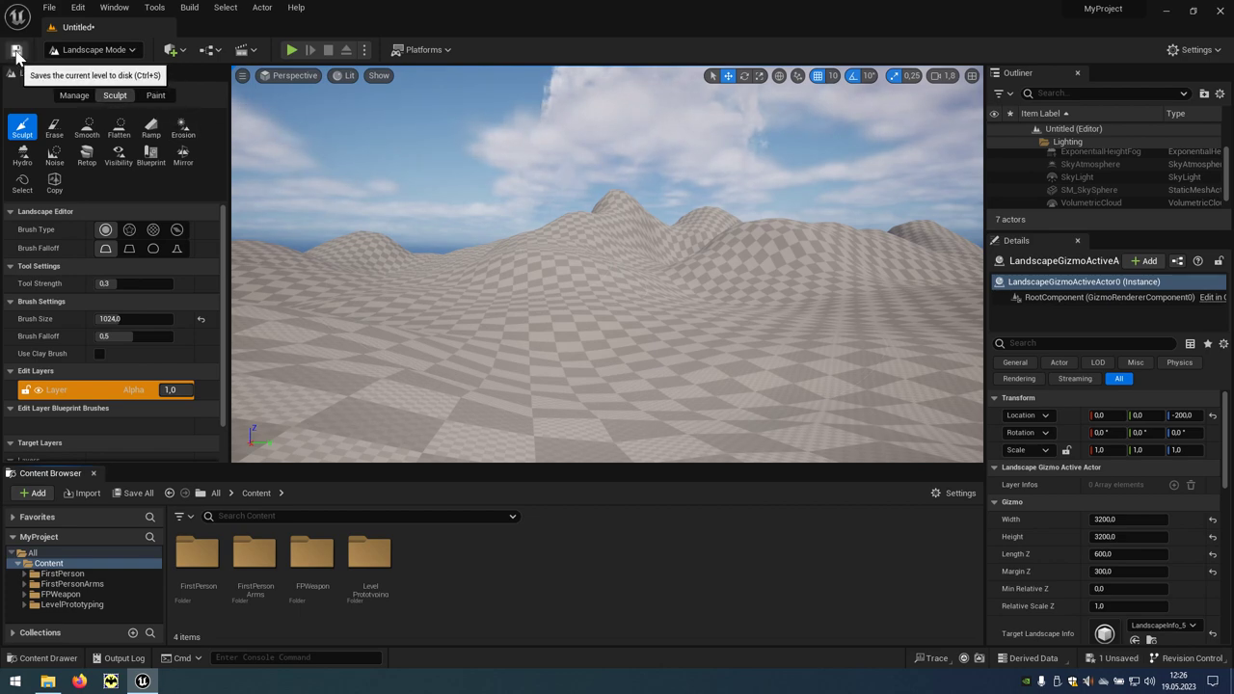
# - Create a Maps folder under Content and save the level inside it as NewMap
pyautogui.click(17, 51)
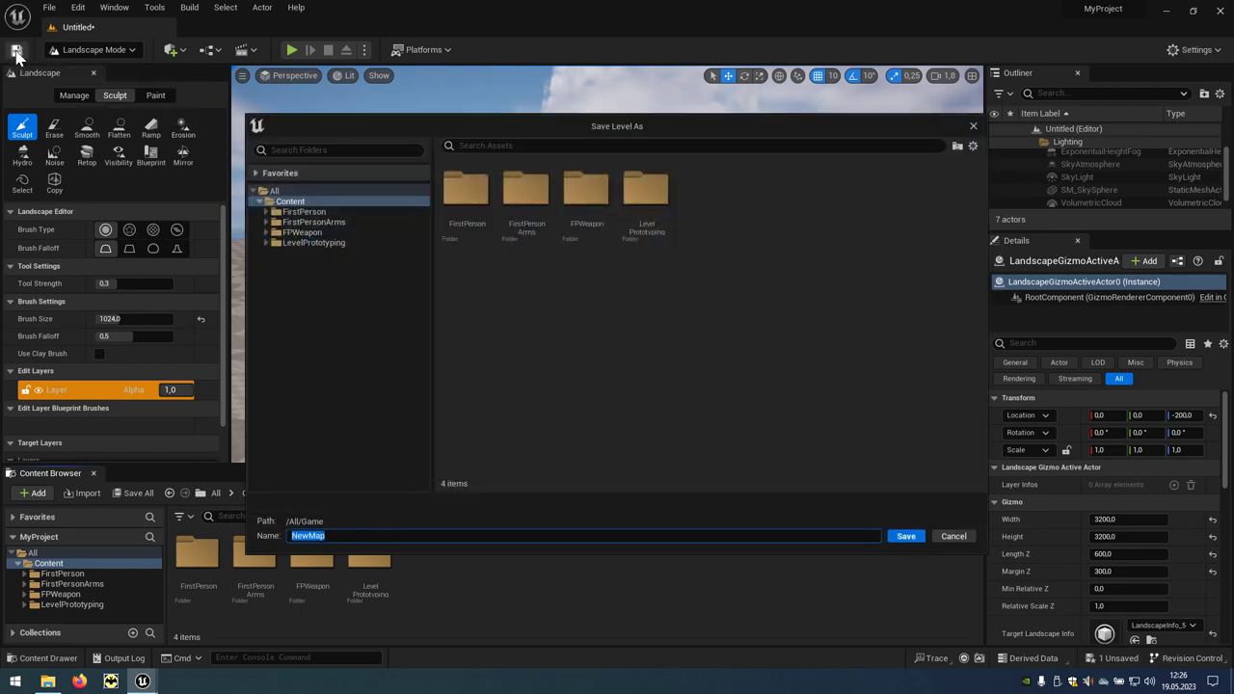
pyautogui.rightClick(636, 319)
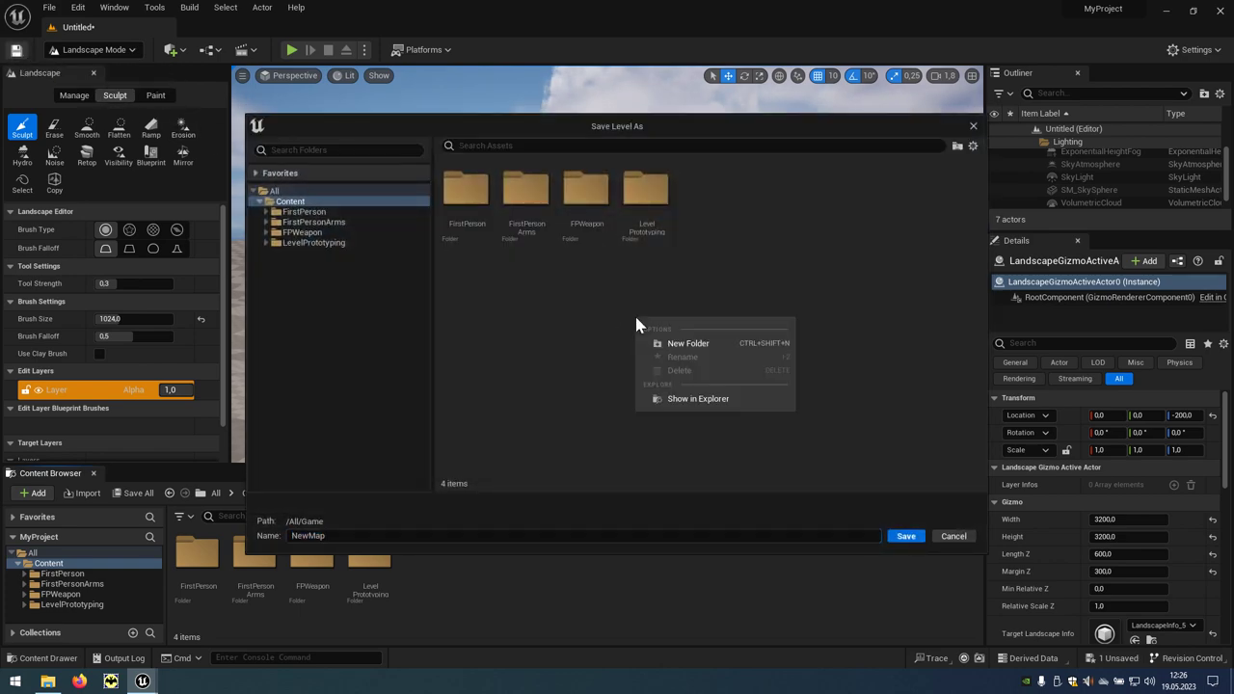
pyautogui.click(692, 345)
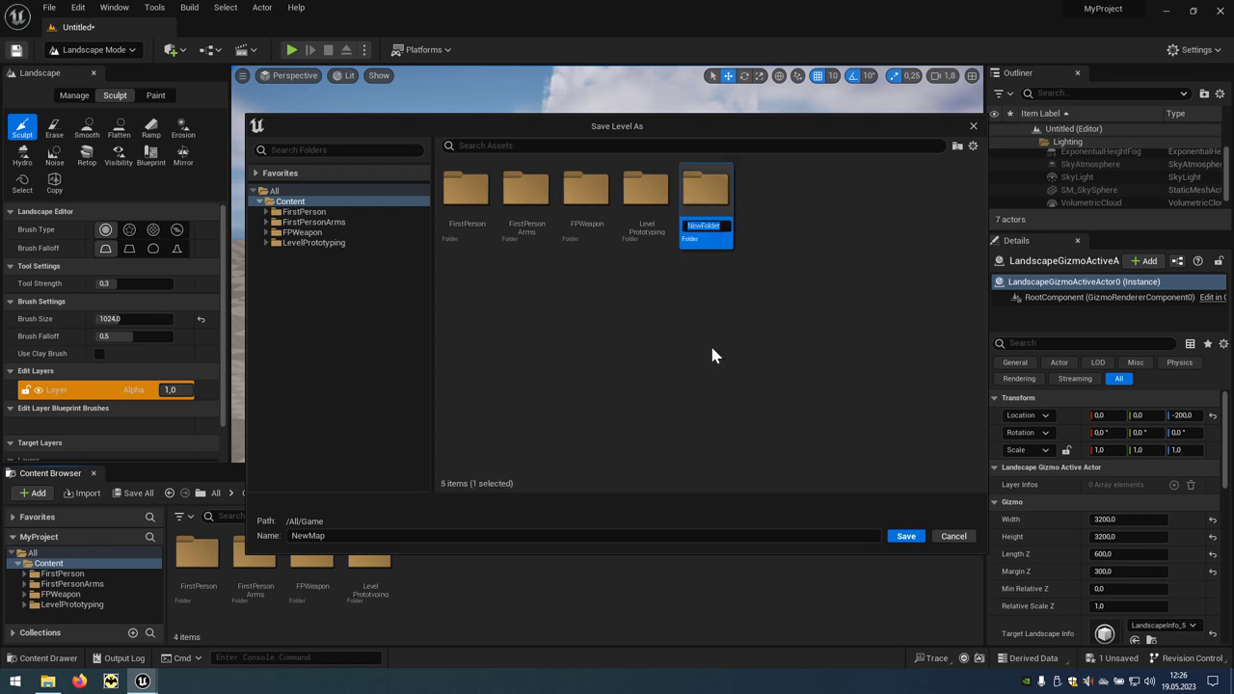
pyautogui.write('Maps')
pyautogui.press('Return')
pyautogui.doubleClick(708, 199)
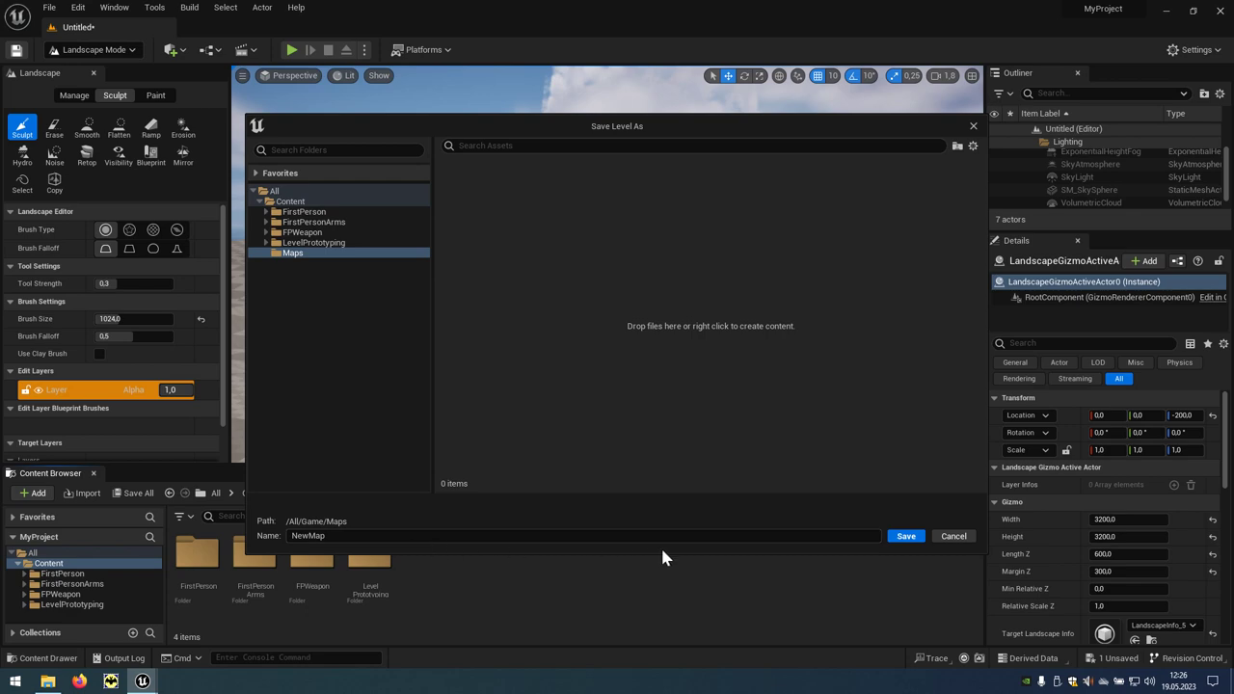
pyautogui.click(894, 543)
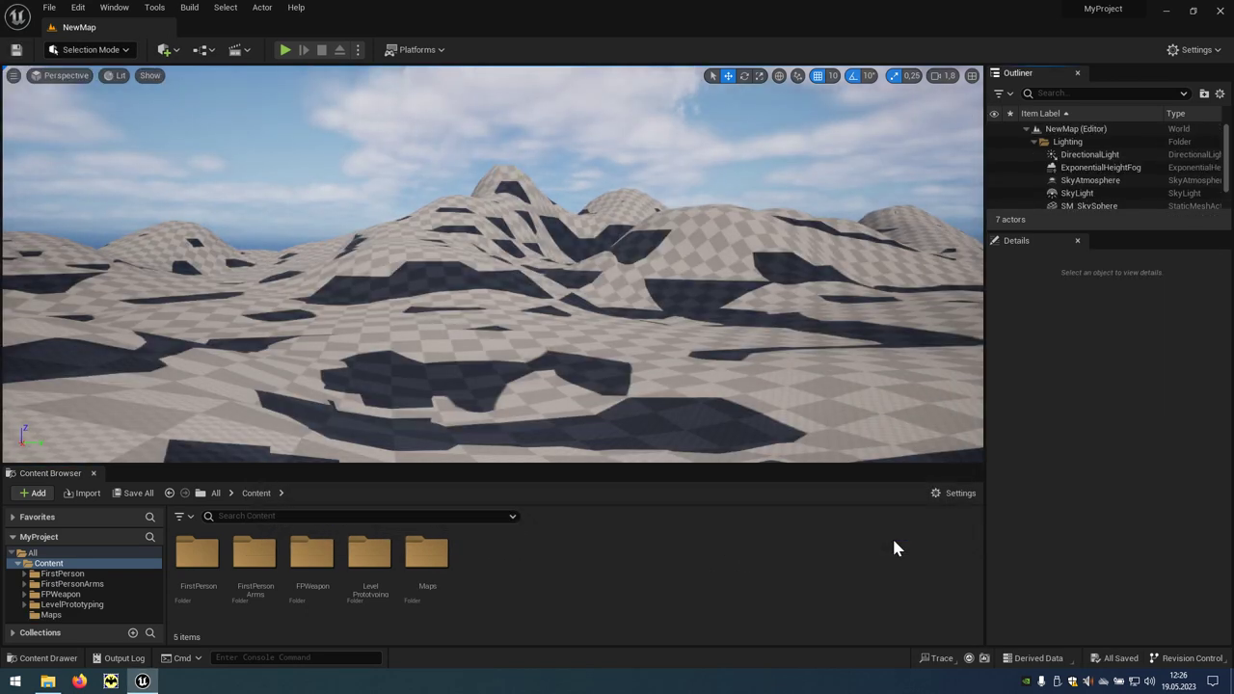
# - Run a quick play-test of NewMap and stop it with Esc
pyautogui.click(287, 55)
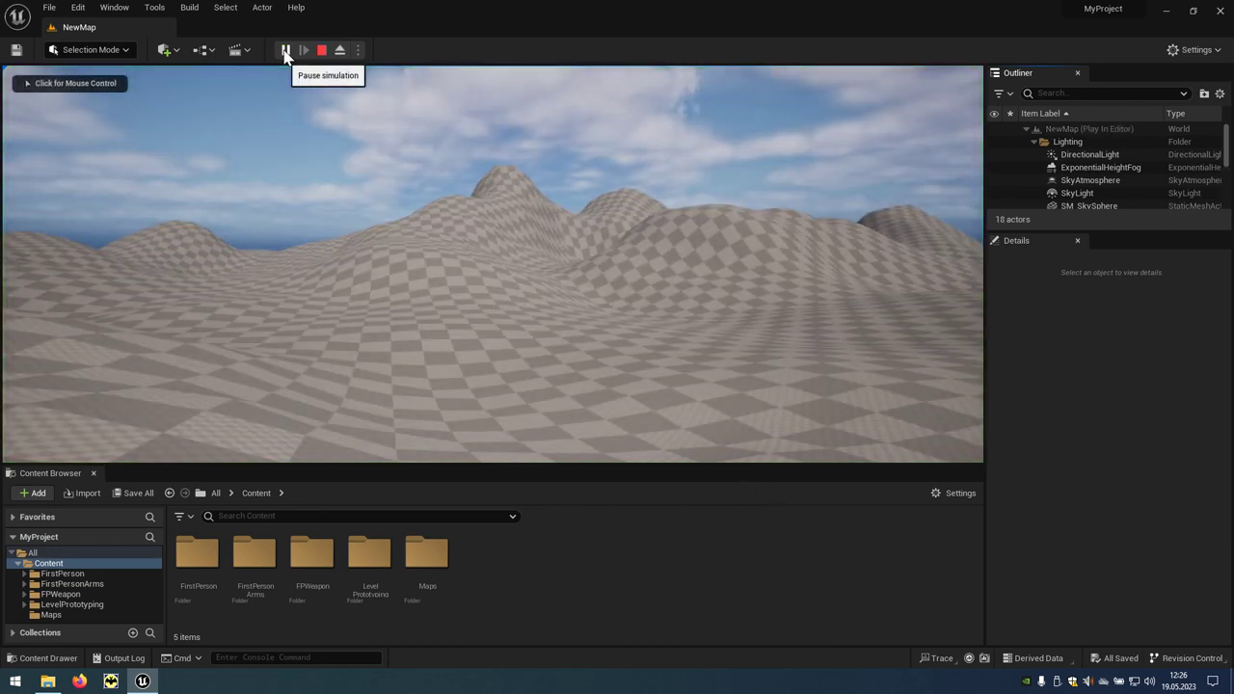
pyautogui.press('Escape')
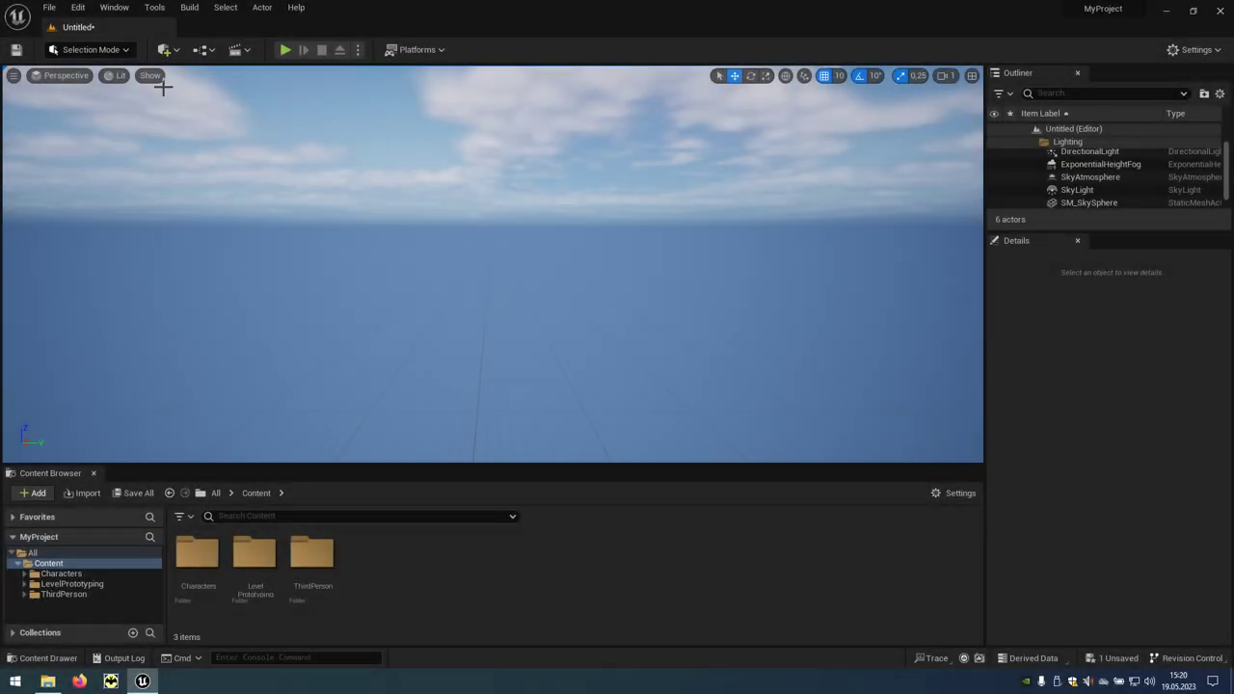
# - Switch the editor to Landscape mode and set New Landscape to Import from File
pyautogui.click(126, 50)
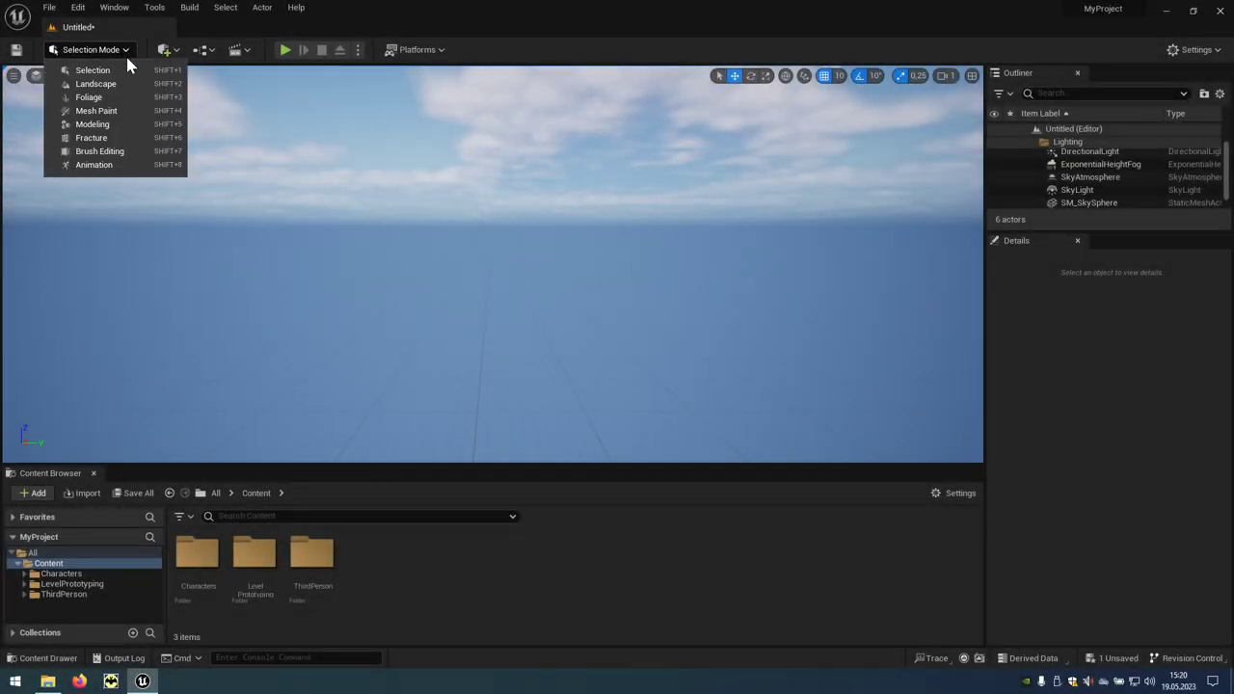
pyautogui.click(56, 84)
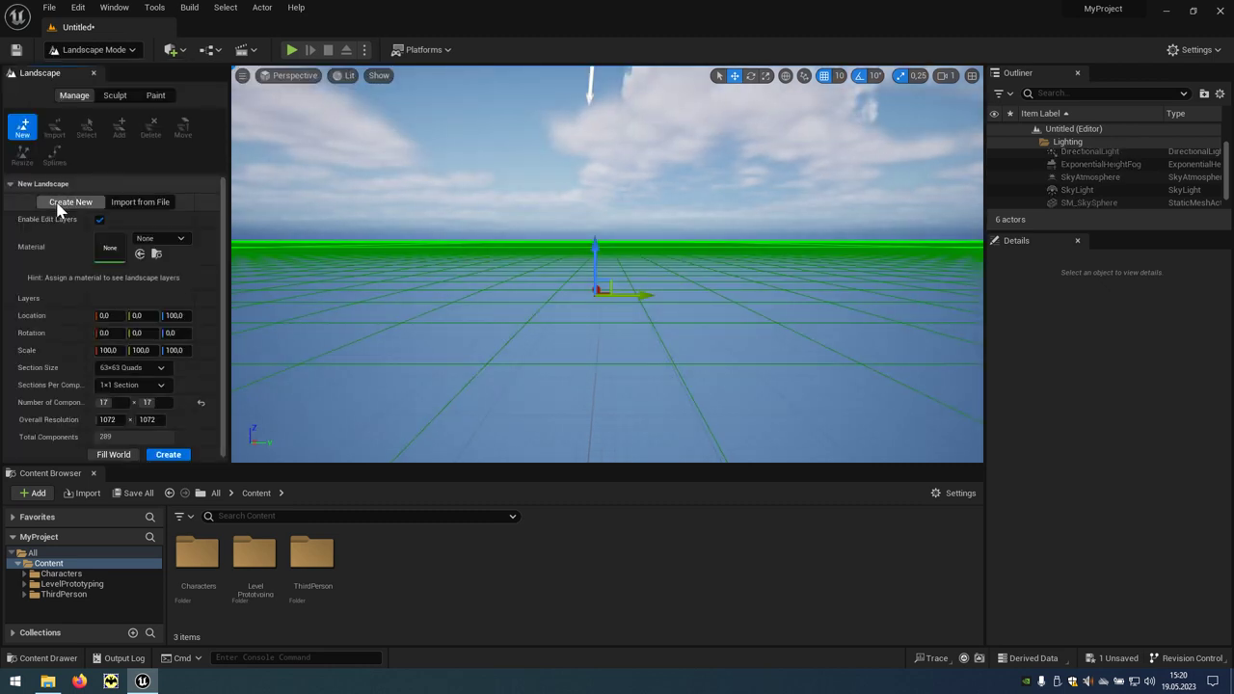
pyautogui.click(142, 204)
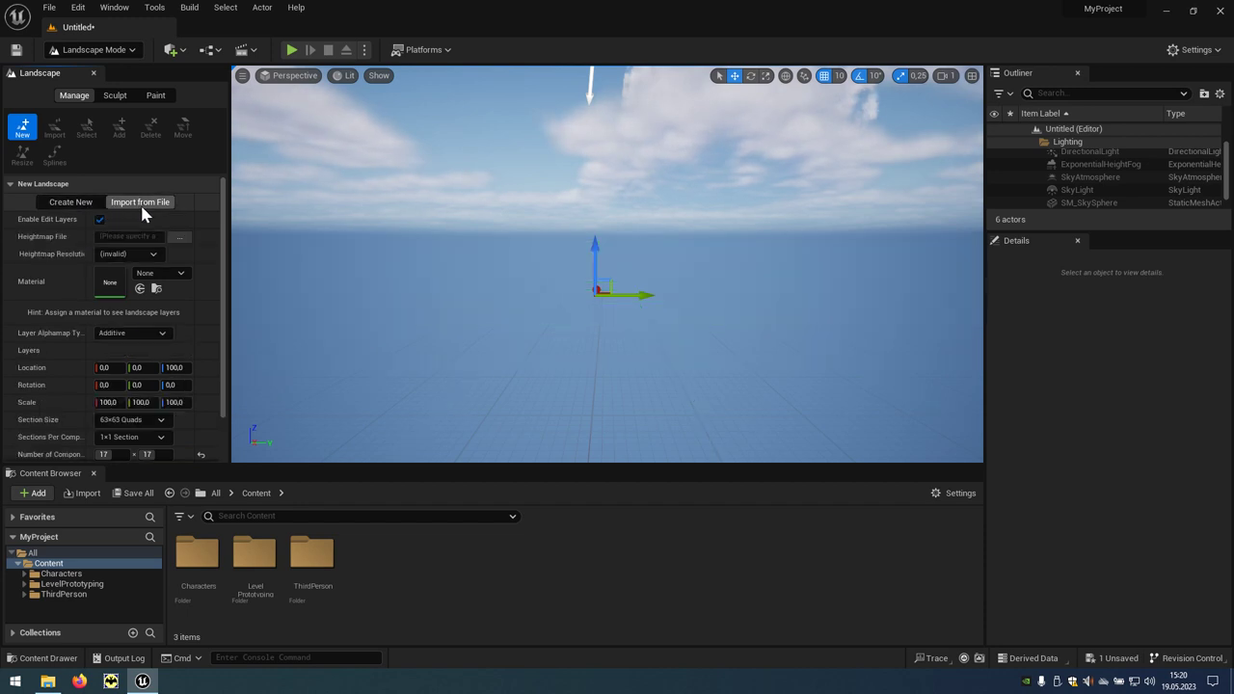
# - Choose MoonHighmap4K.png as the heightmap file and scroll the panel down to Import
pyautogui.click(181, 238)
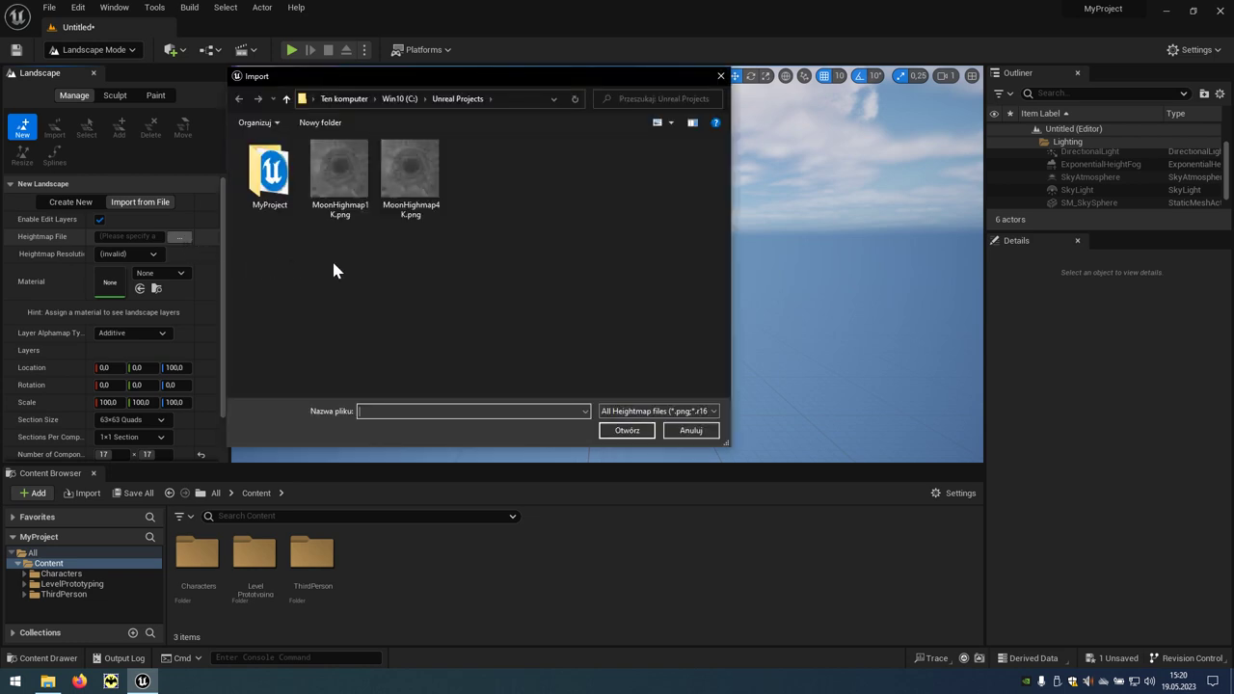
pyautogui.click(430, 177)
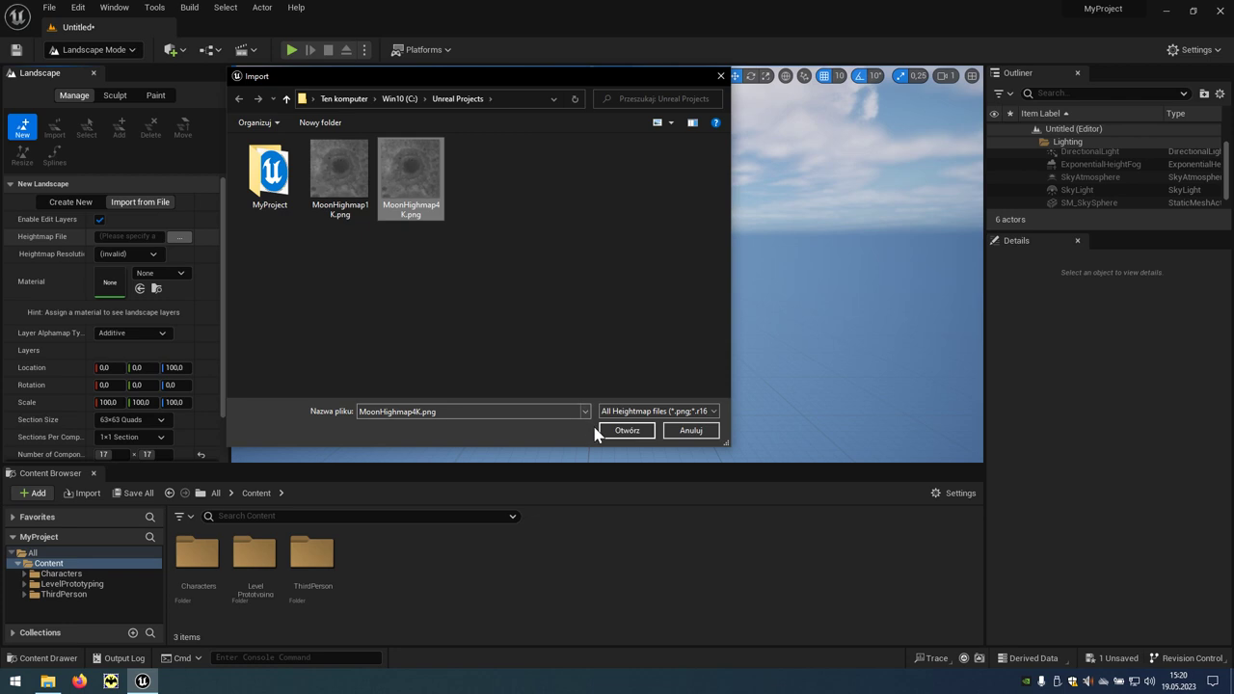
pyautogui.click(641, 432)
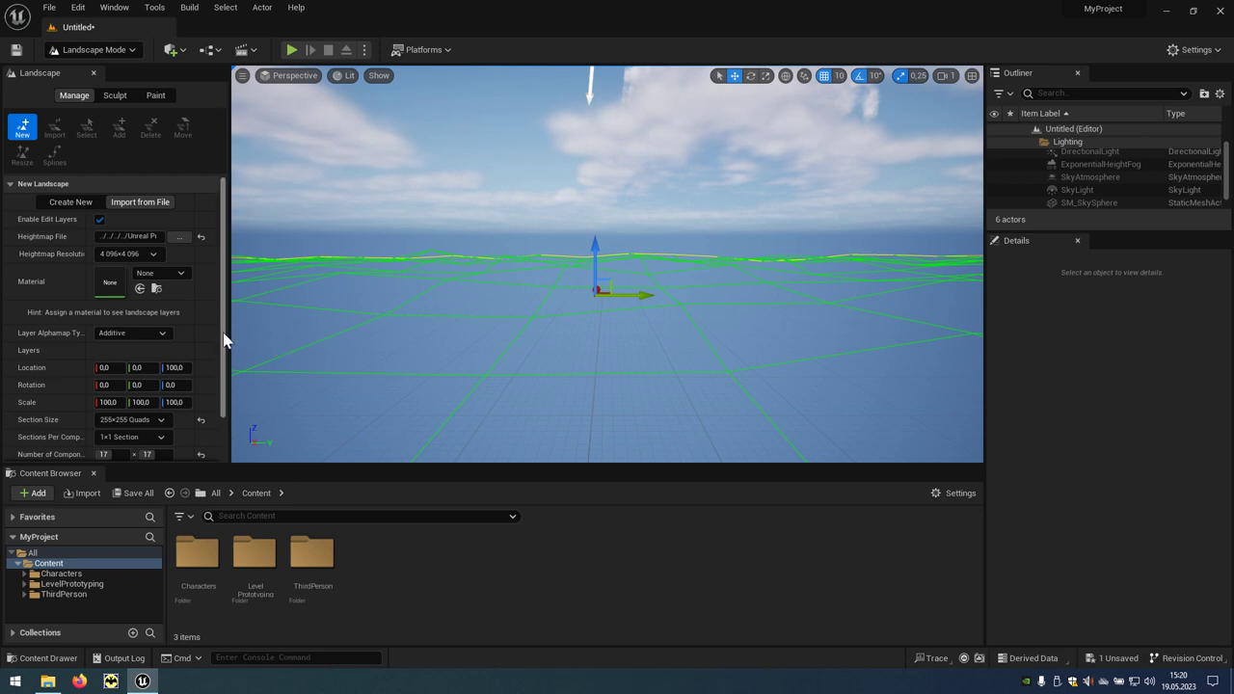
pyautogui.moveTo(223, 339); pyautogui.dragTo(227, 391)
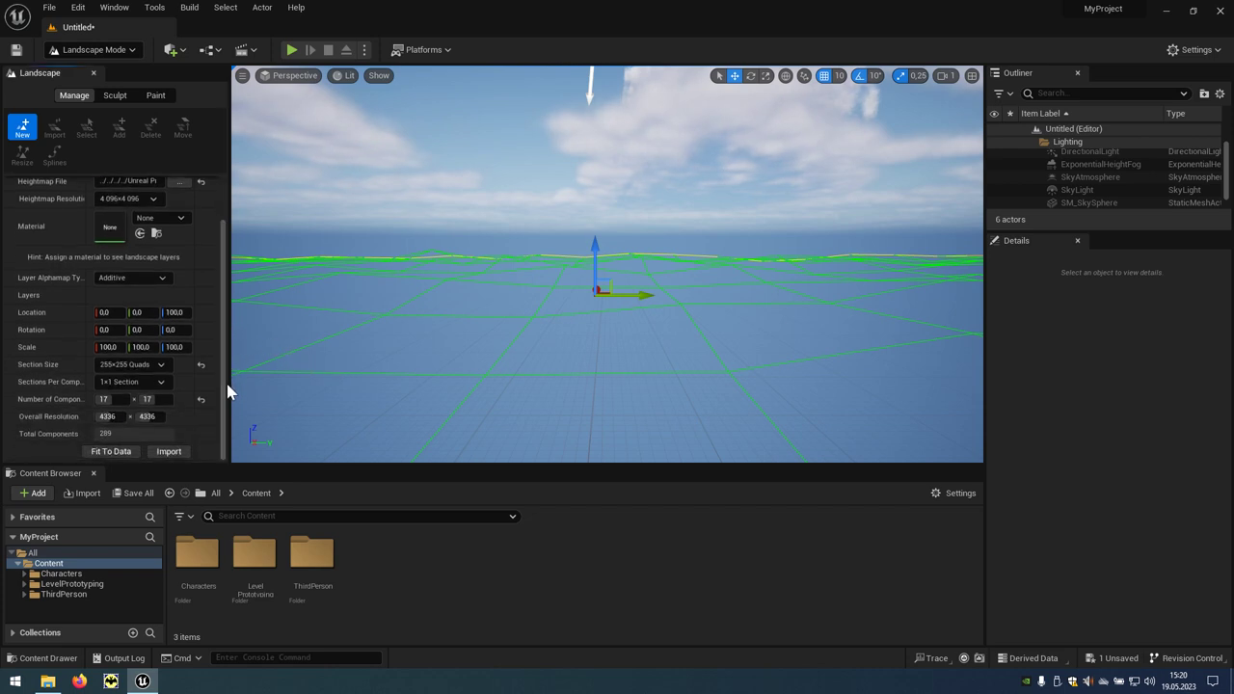
# - Import the Moon landscape, select its Heightmap layer, and fly down over the craters
pyautogui.click(151, 449)
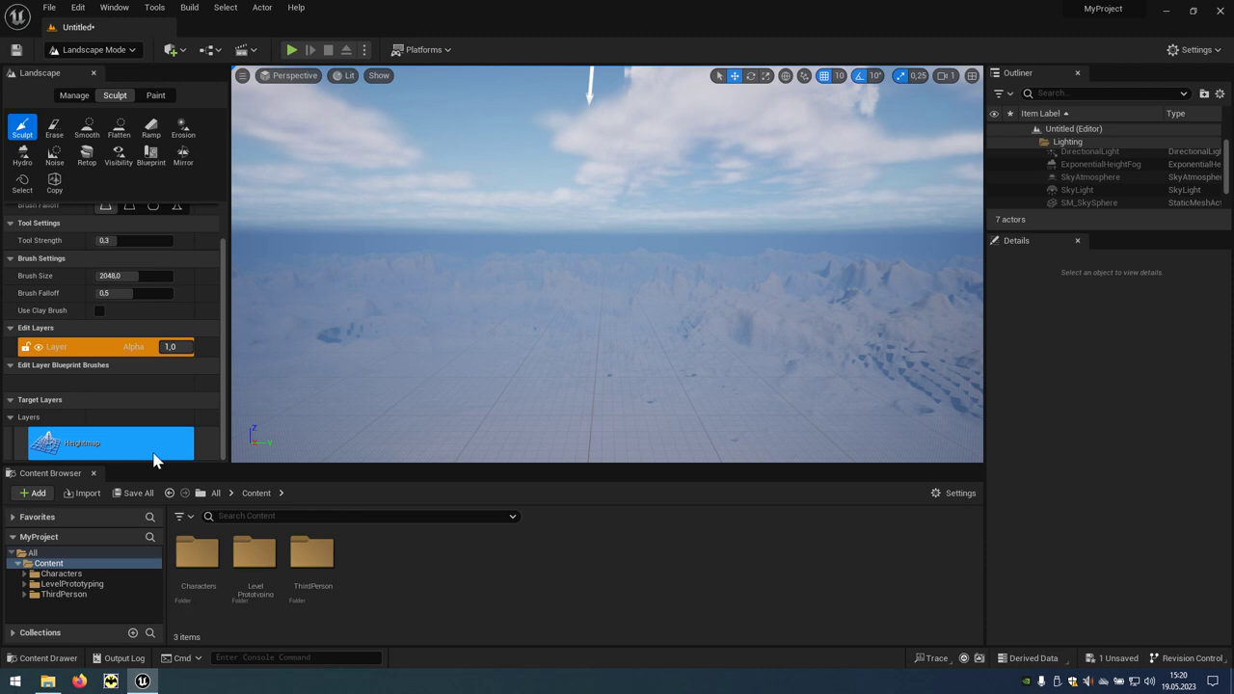
pyautogui.click(210, 434)
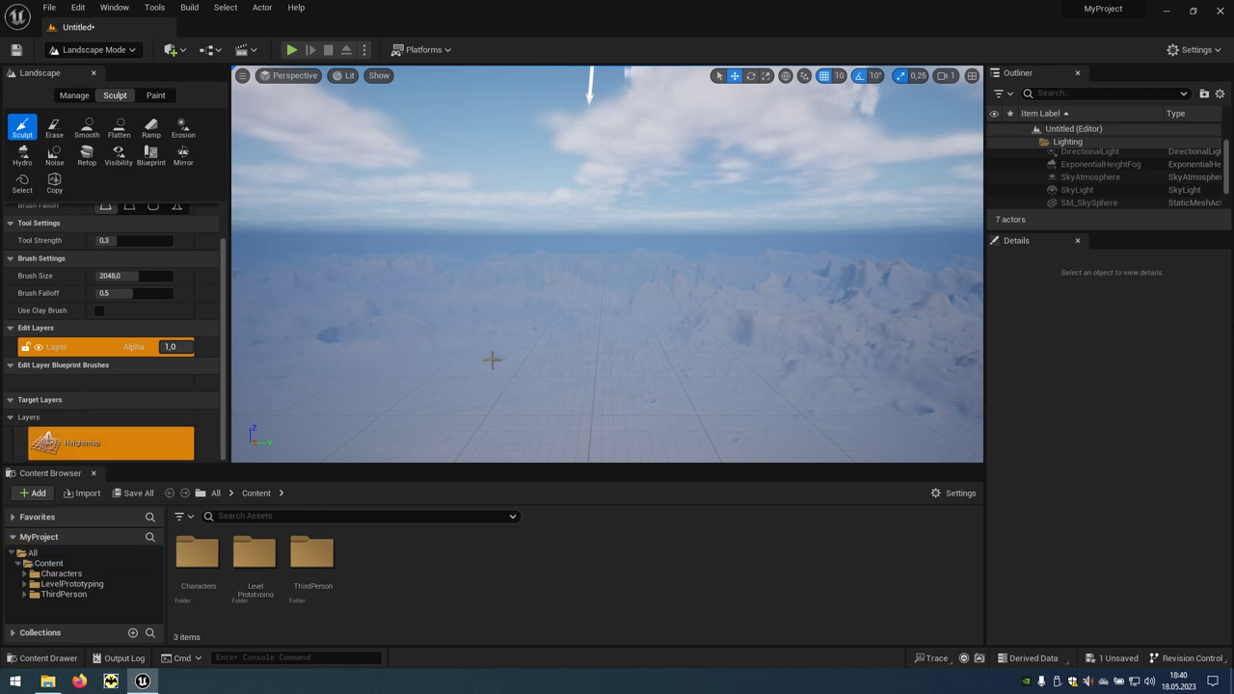
pyautogui.moveTo(496, 359); pyautogui.dragTo(496, 395, button='right')
pyautogui.scroll(3, 496, 395)
pyautogui.scroll(4, 496, 395)
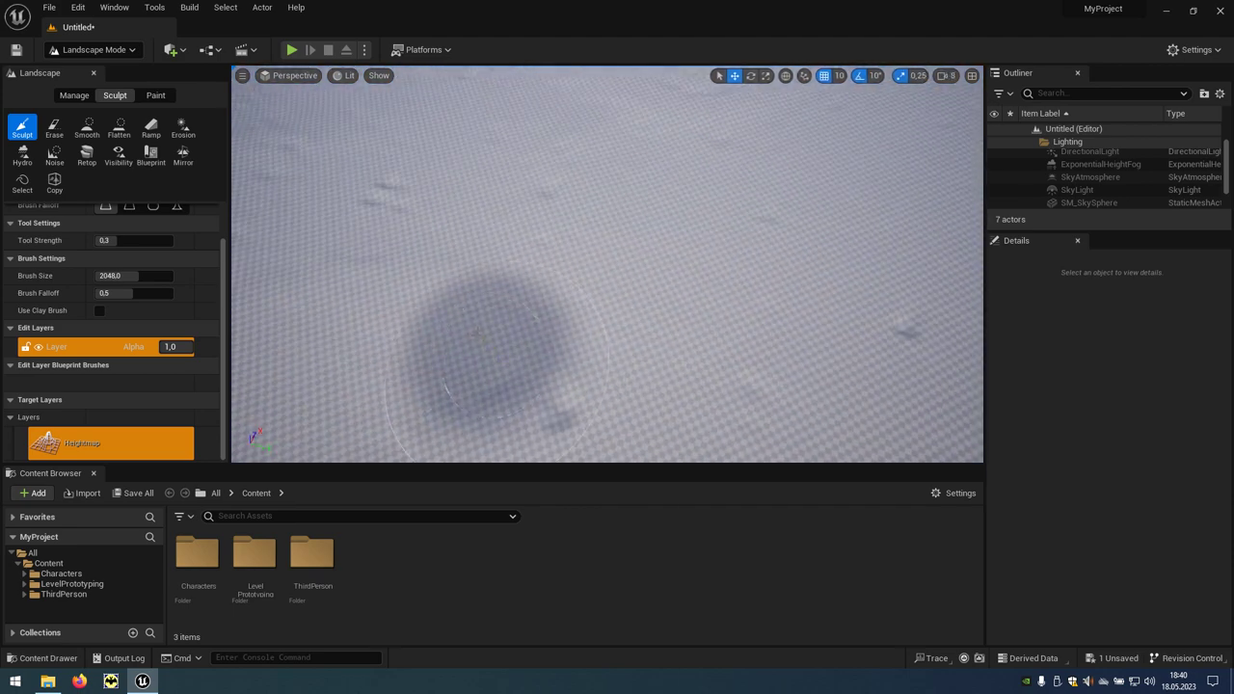
# - Start a play-test of the Moon level and capture the mouse in the viewport
pyautogui.click(292, 50)
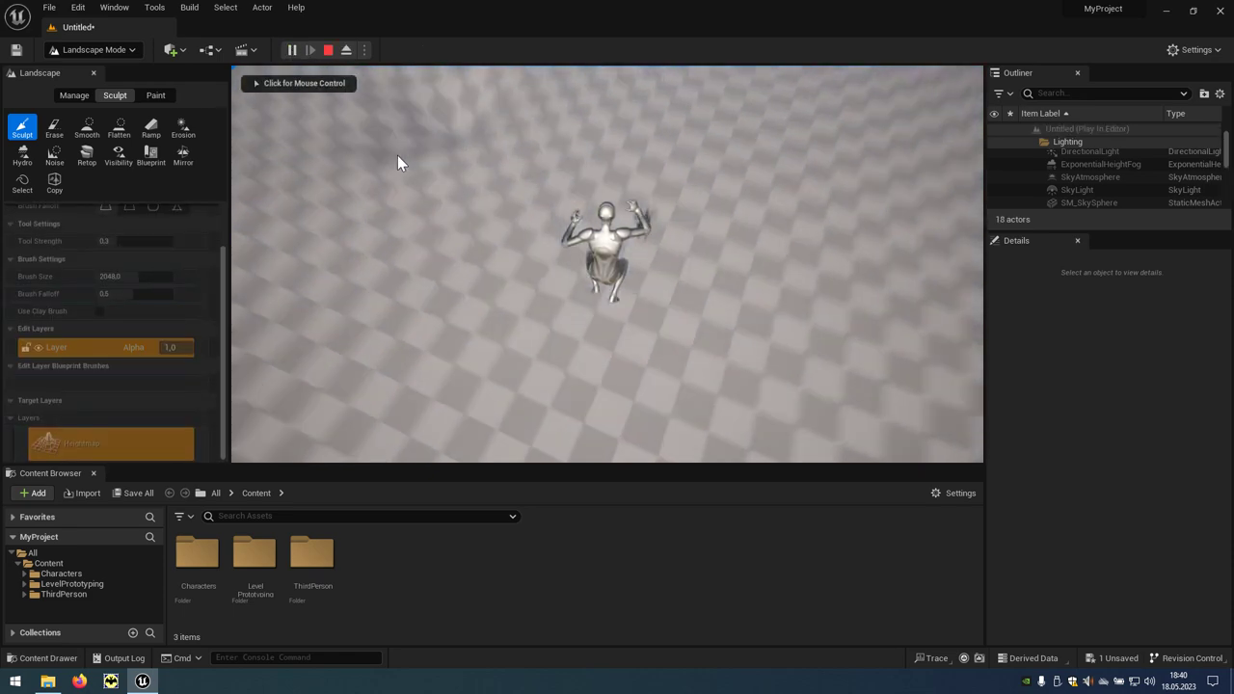
pyautogui.click(398, 157)
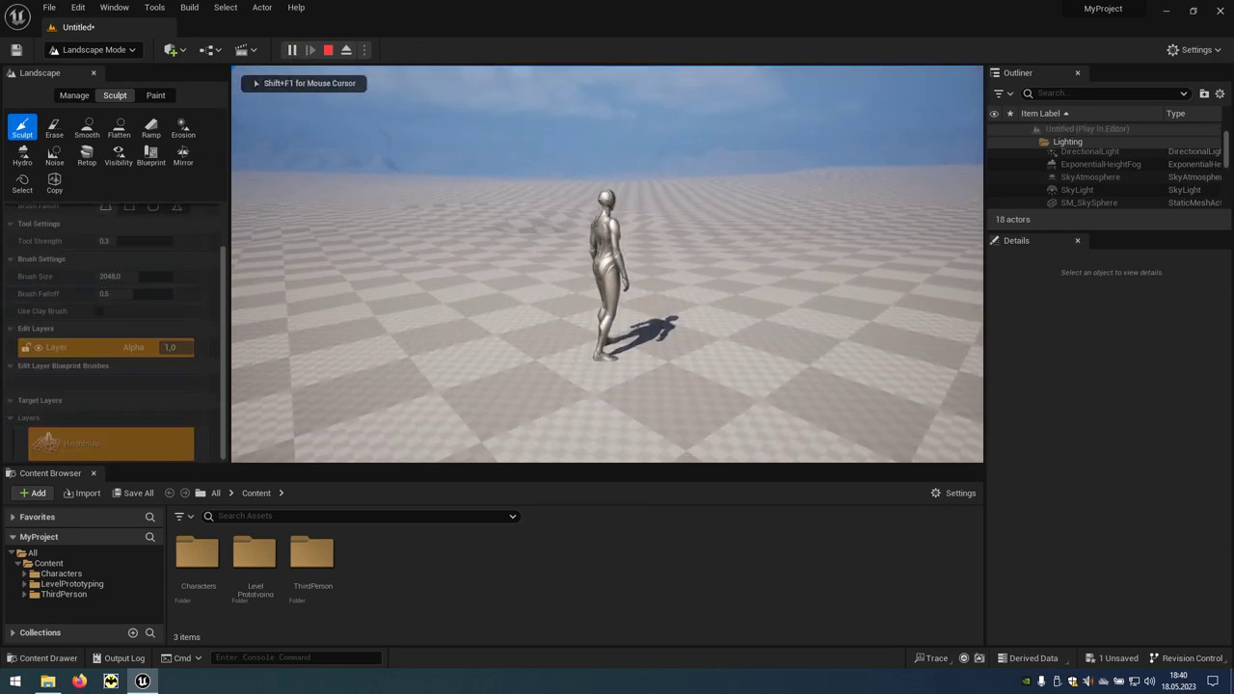